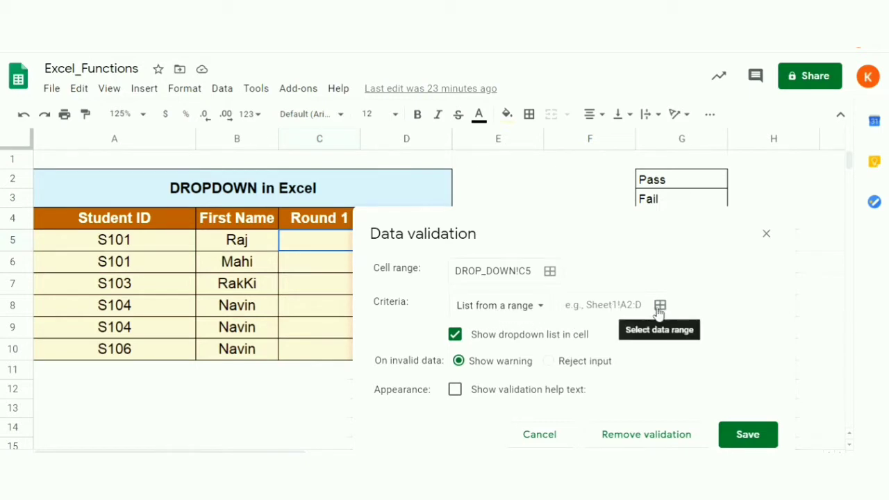
Step: Set the source of cell C5's list-from-a-range validation to G2:G4 and save the rule
{"action": "left_click_drag", "start_coordinate": [587, 212], "coordinate": [283, 169]}
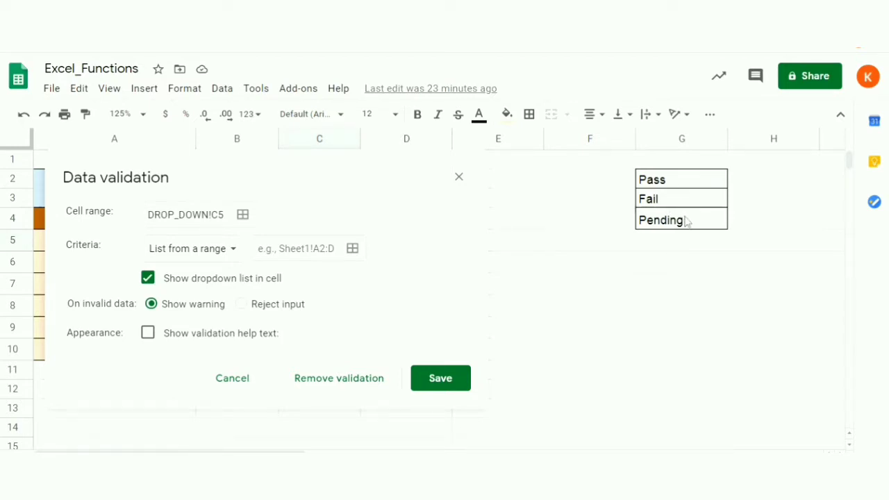
{"action": "left_click", "coordinate": [352, 247]}
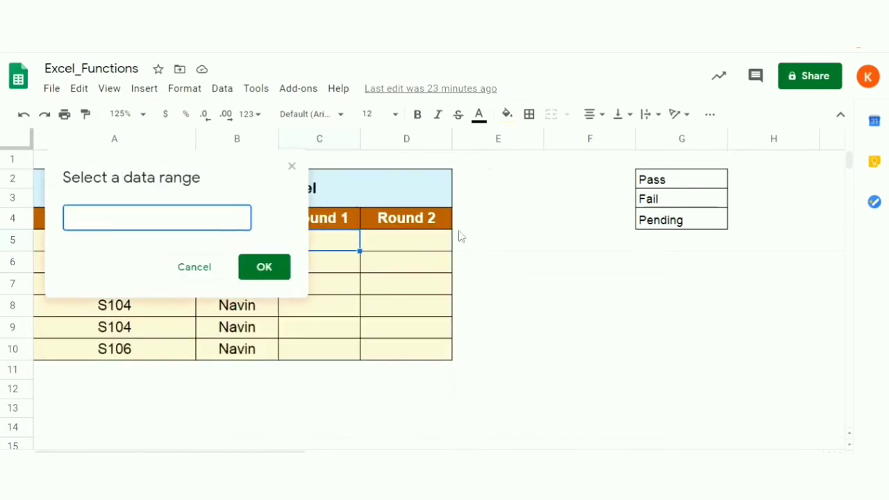
{"action": "left_click", "coordinate": [699, 179]}
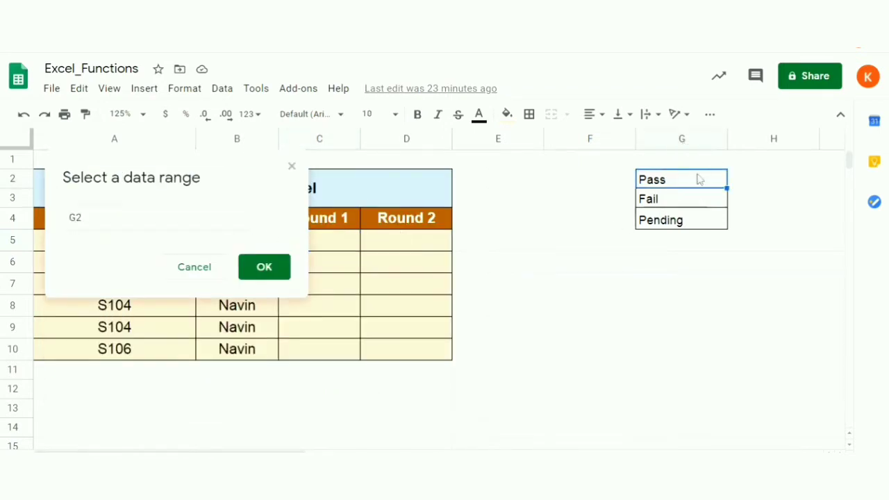
{"action": "left_click", "coordinate": [705, 215], "text": "shift"}
{"action": "left_click", "coordinate": [261, 267]}
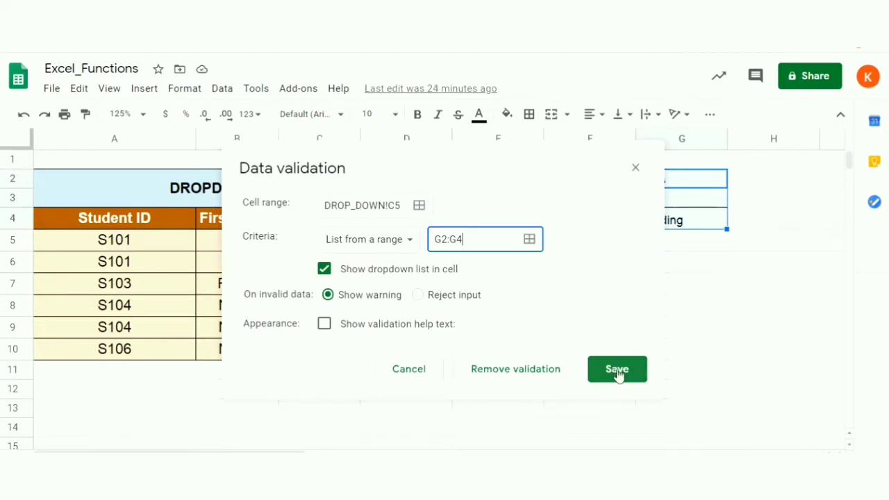
{"action": "left_click", "coordinate": [618, 370]}
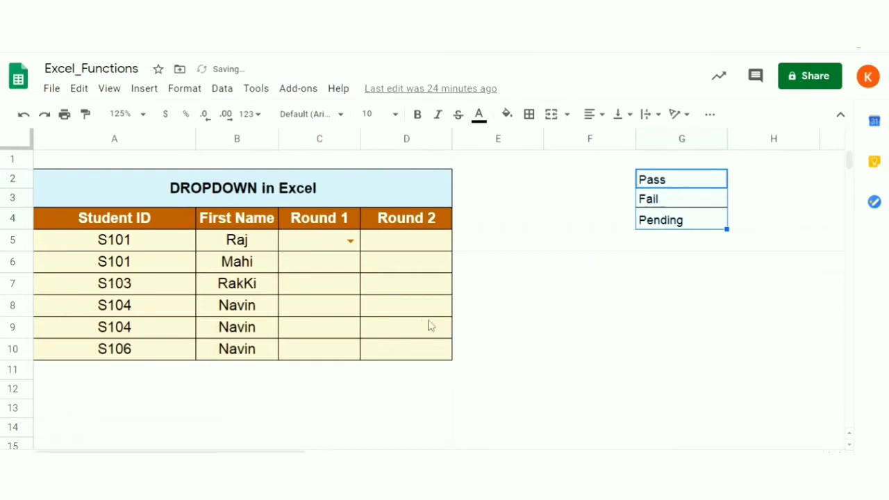
Step: Copy the dropdown cell C5 and paste it into the remaining Round 1 cells, C6:C10
{"action": "double_click", "coordinate": [354, 248]}
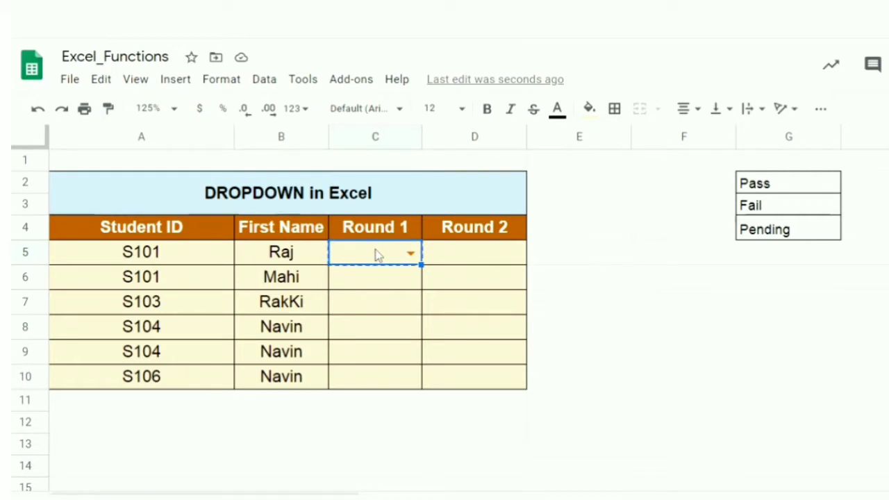
{"action": "key", "text": "Down"}
{"action": "key", "text": "shift+Down"}
{"action": "key", "text": "shift+Down"}
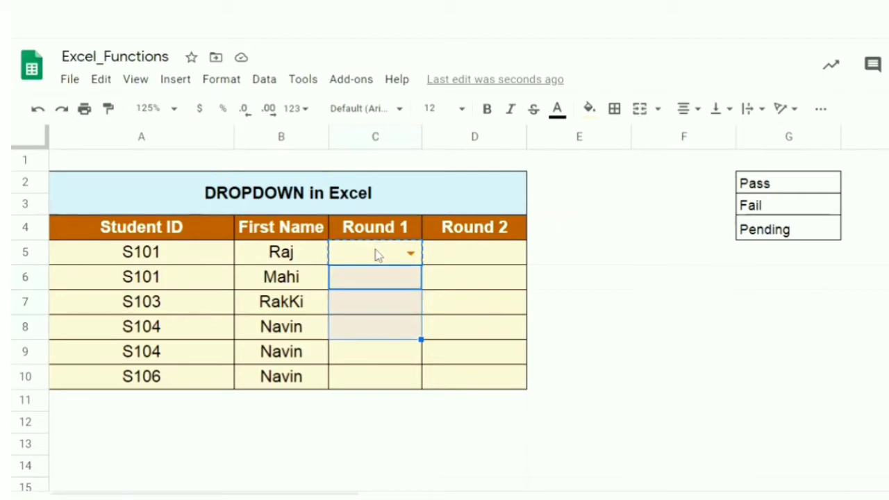
{"action": "key", "text": "shift+Down"}
{"action": "key", "text": "shift+Down"}
{"action": "key", "text": "ctrl+v"}
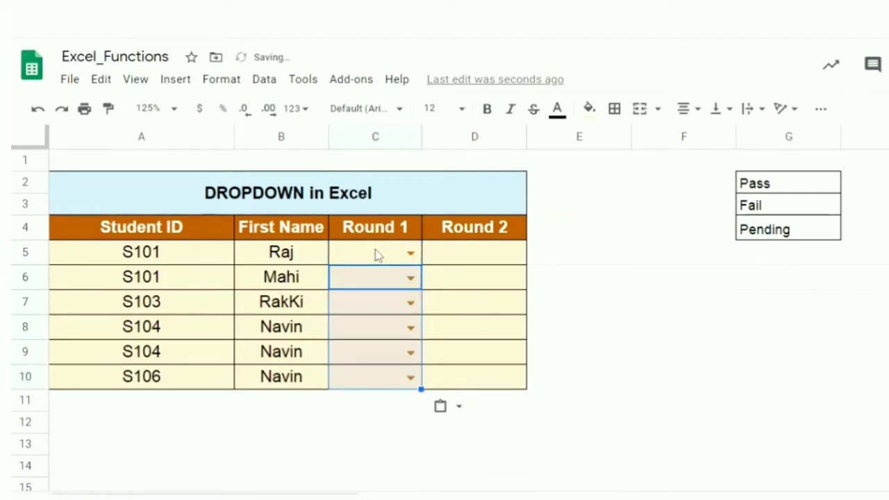
Step: Choose Fail from the Round 1 dropdown in C5 and Pass from the one in C7
{"action": "left_click", "coordinate": [510, 332]}
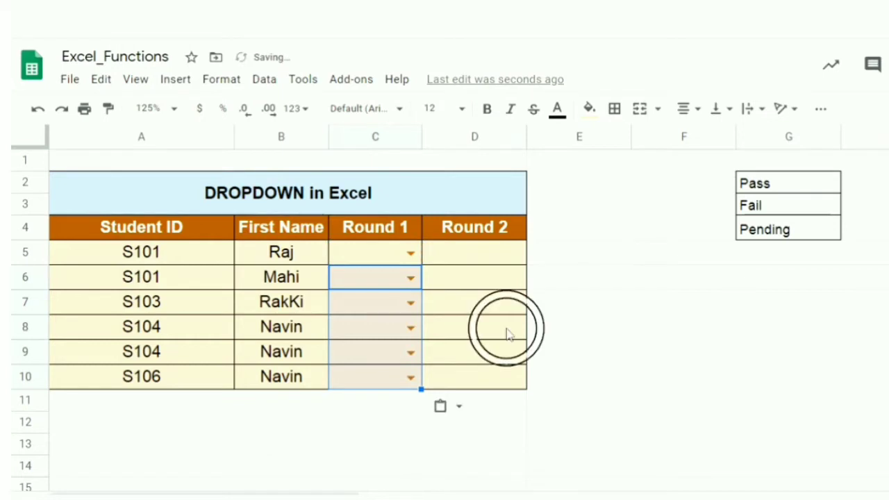
{"action": "left_click", "coordinate": [410, 277]}
{"action": "left_click", "coordinate": [459, 328]}
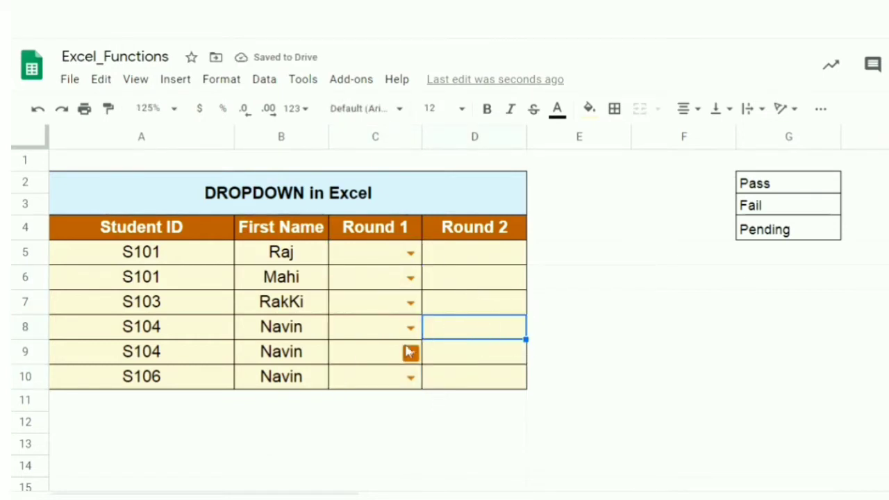
{"action": "left_click", "coordinate": [410, 253]}
{"action": "left_click", "coordinate": [364, 294]}
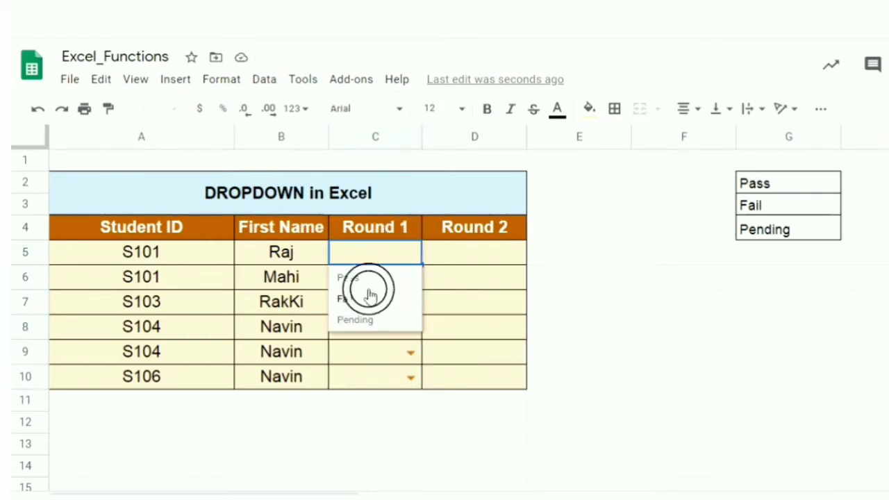
{"action": "left_click", "coordinate": [411, 303]}
{"action": "left_click", "coordinate": [350, 326]}
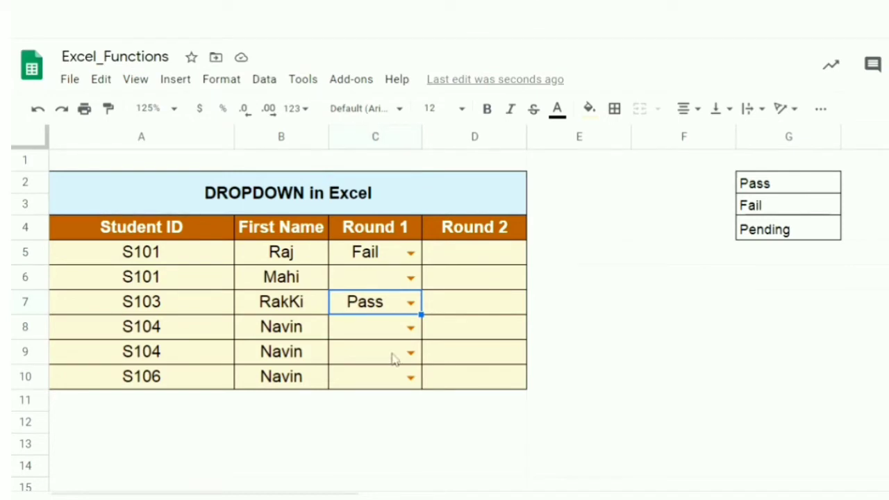
Step: Change the data validation of cell C10 to a list of items containing Pass,Fail and save it
{"action": "left_click", "coordinate": [379, 380]}
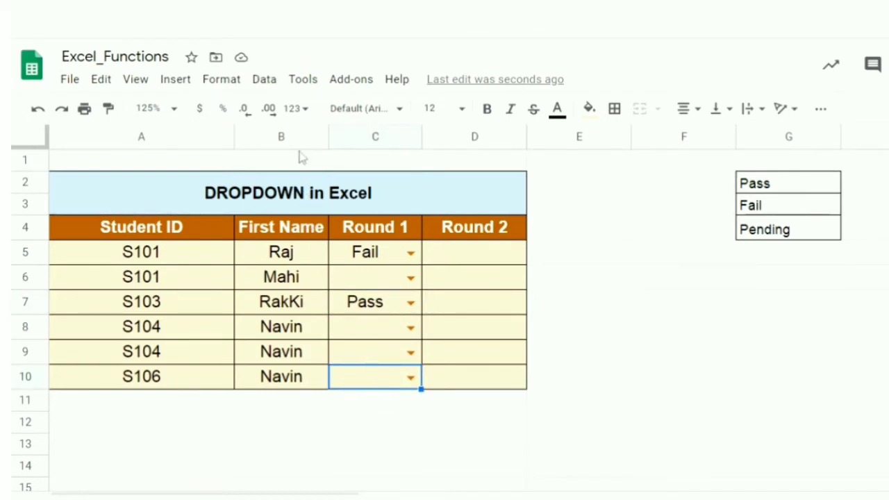
{"action": "left_click", "coordinate": [263, 81]}
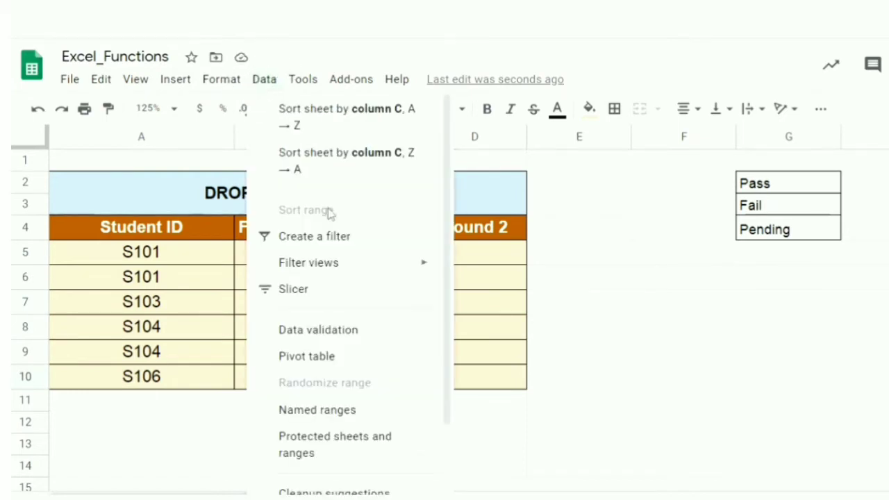
{"action": "left_click", "coordinate": [349, 300]}
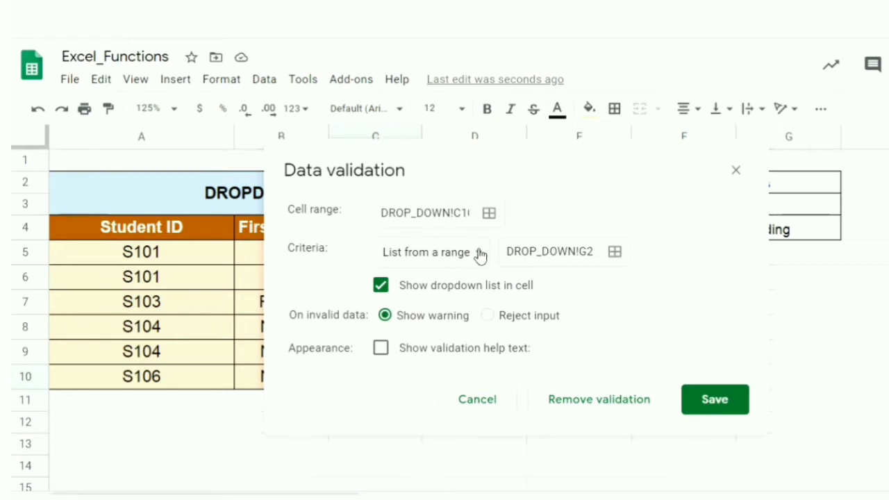
{"action": "left_click", "coordinate": [479, 254]}
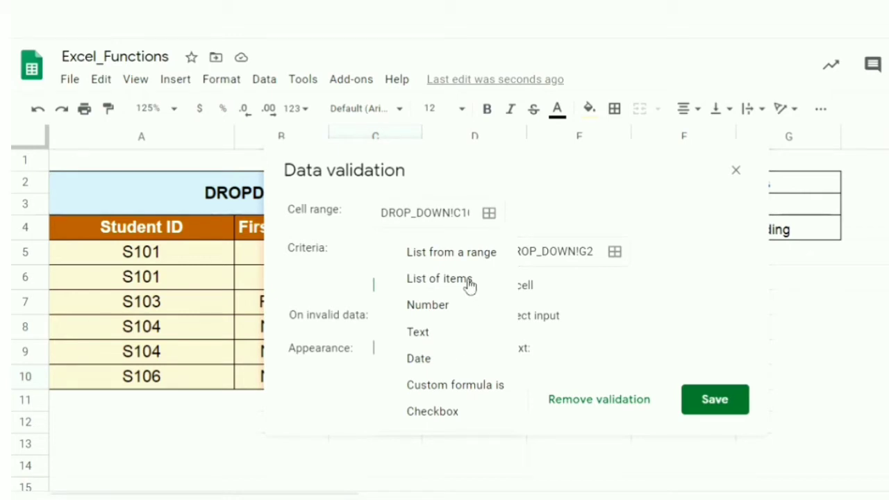
{"action": "left_click", "coordinate": [470, 280]}
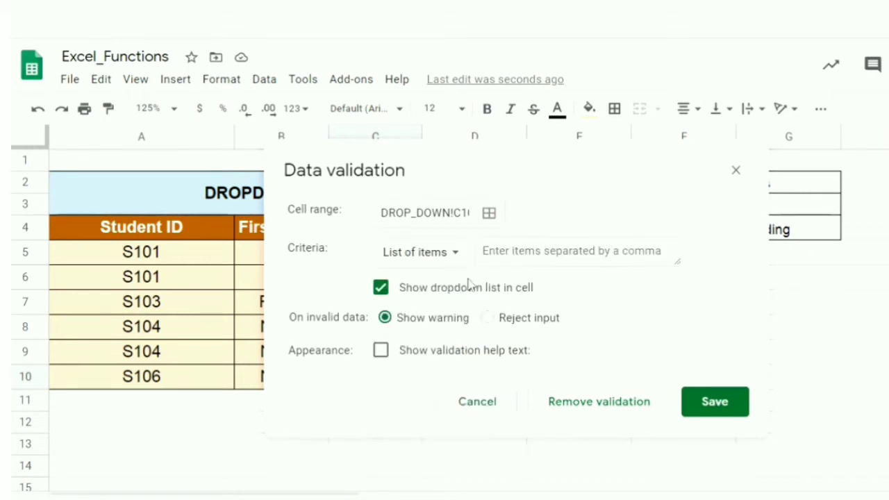
{"action": "left_click", "coordinate": [568, 249]}
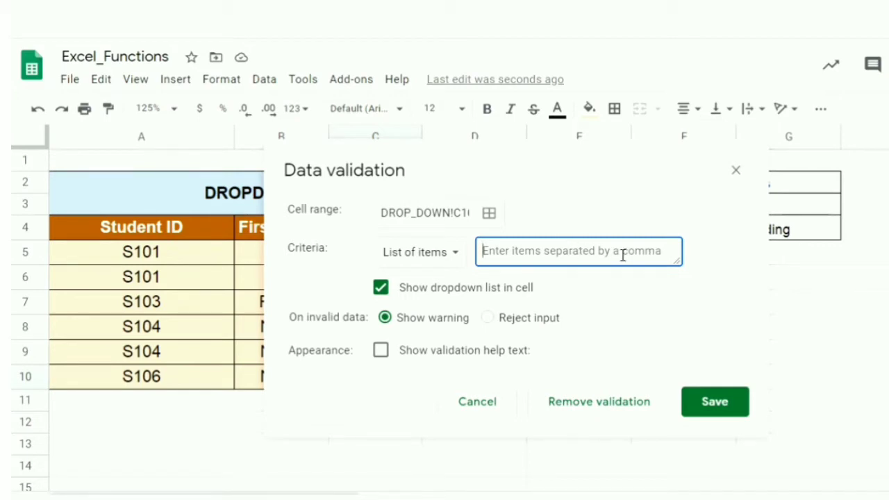
{"action": "type", "text": "Pass,Fail"}
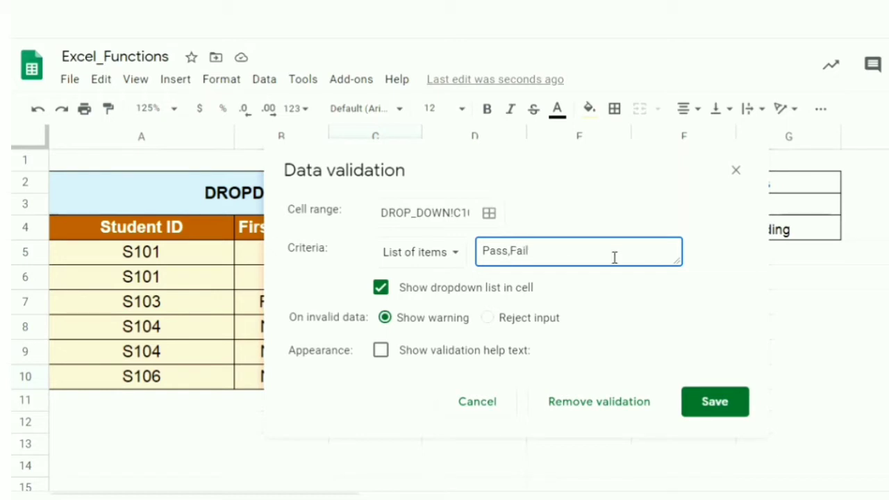
{"action": "left_click", "coordinate": [512, 255]}
{"action": "left_click", "coordinate": [719, 401]}
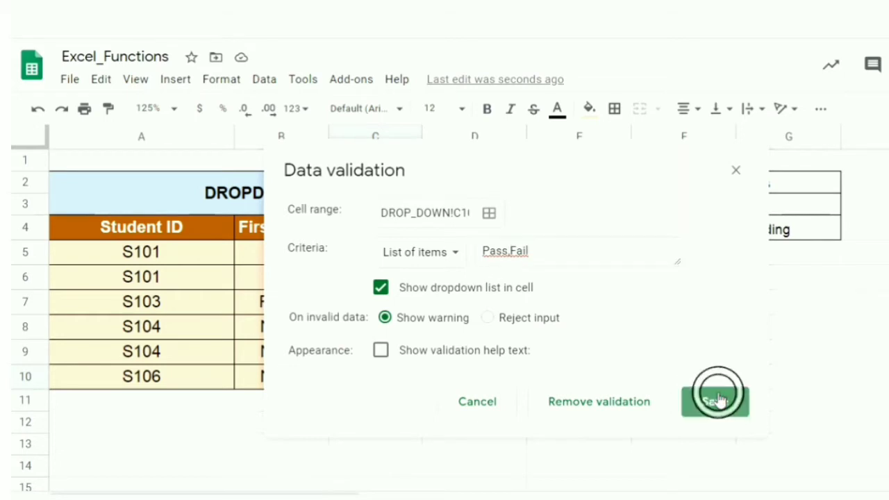
Step: Compare the dropdown options offered in C10 with those in C8 without choosing any
{"action": "left_click", "coordinate": [411, 377]}
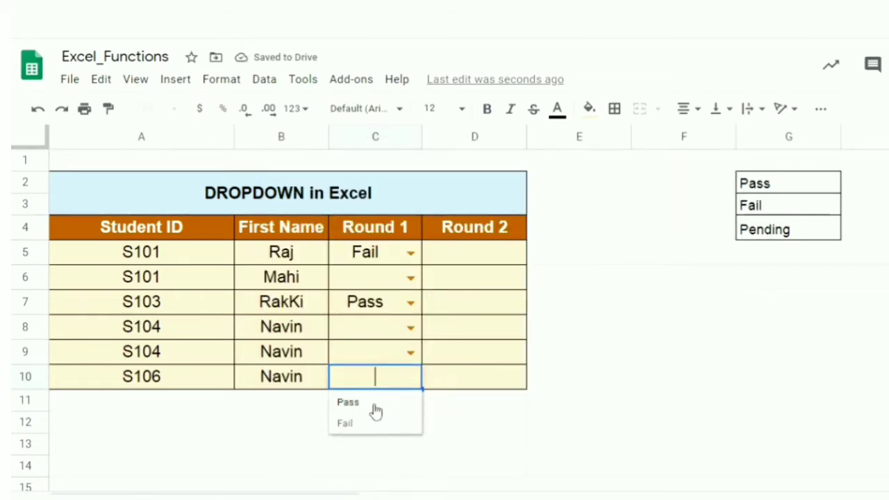
{"action": "left_click", "coordinate": [410, 327]}
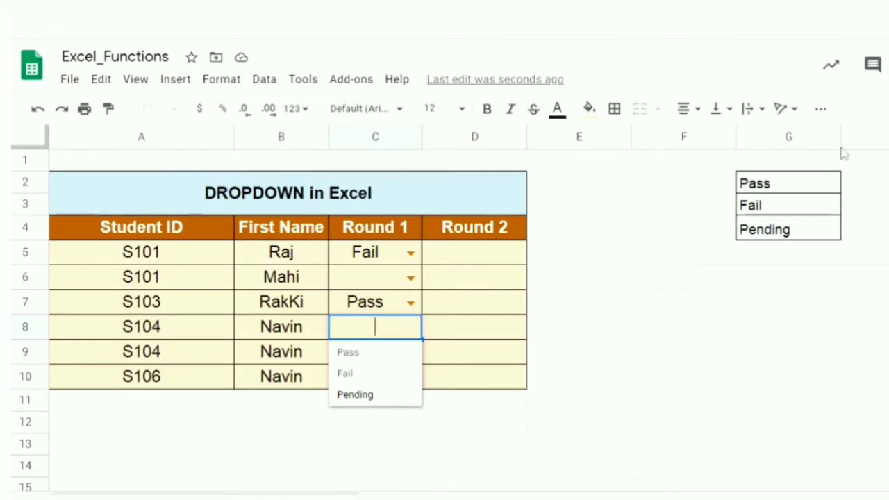
{"action": "left_click", "coordinate": [507, 395]}
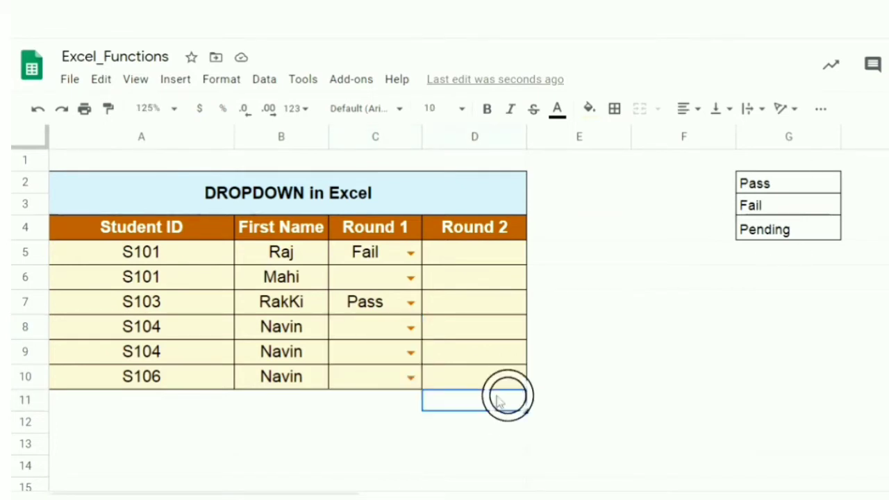
{"action": "left_click", "coordinate": [410, 376]}
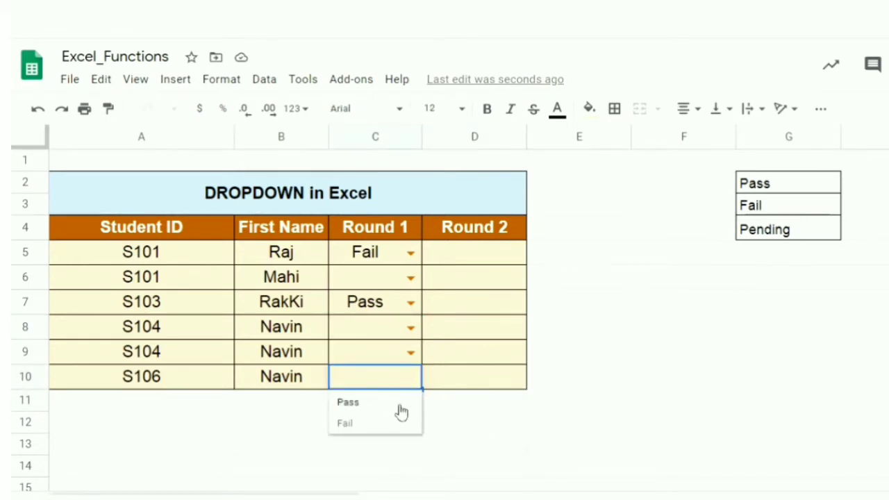
{"action": "left_click", "coordinate": [449, 407]}
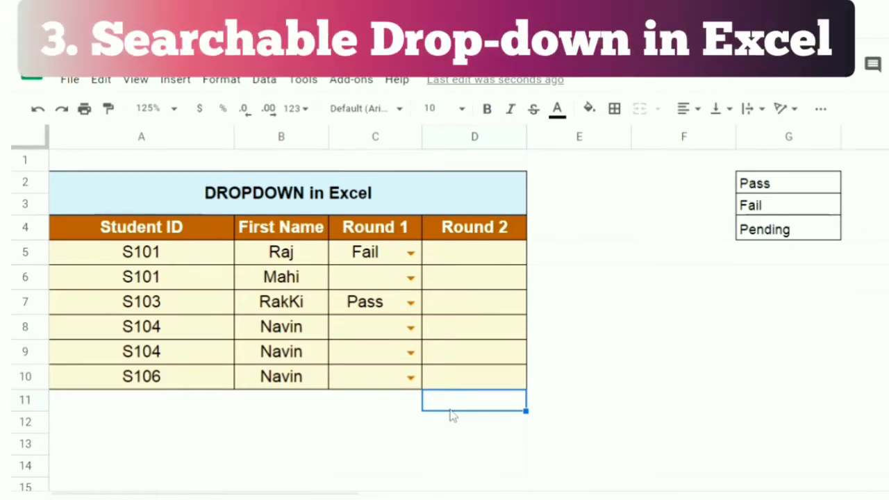
Step: Change the data validation of cell C9 to a list of items Pass,Fail,Pending, turn off its in-cell dropdown list and save
{"action": "left_click", "coordinate": [401, 382]}
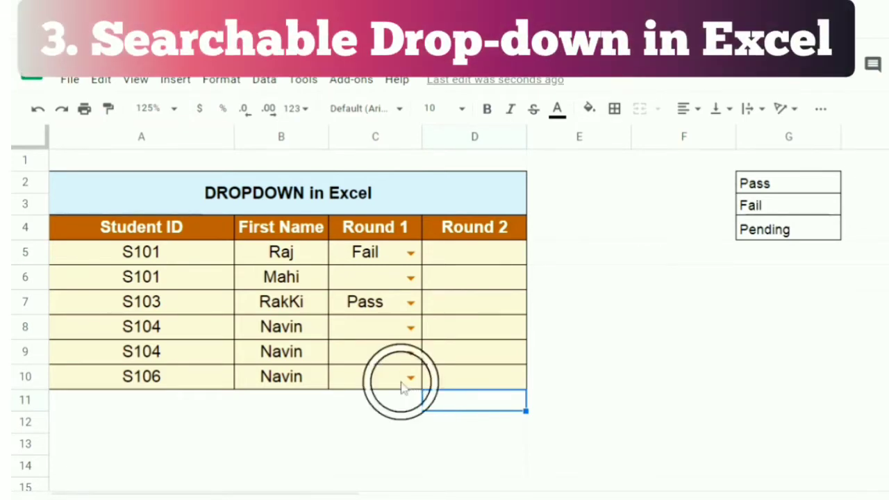
{"action": "left_click", "coordinate": [400, 351]}
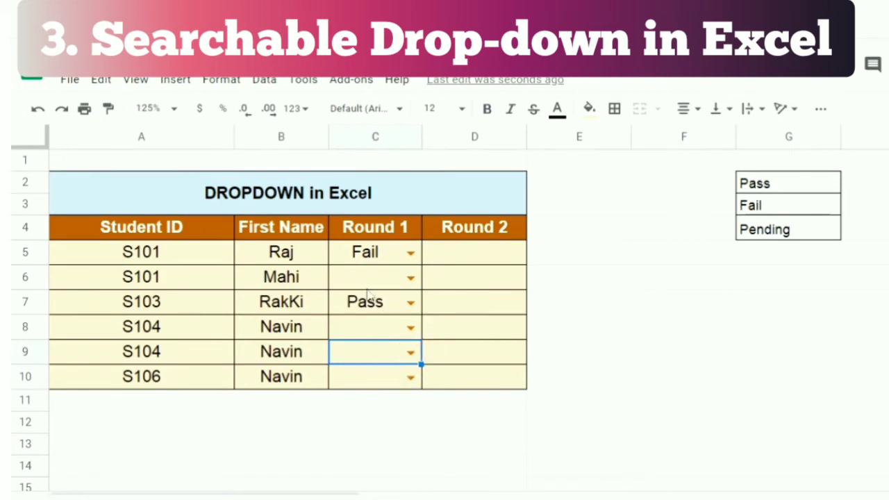
{"action": "left_click", "coordinate": [267, 80]}
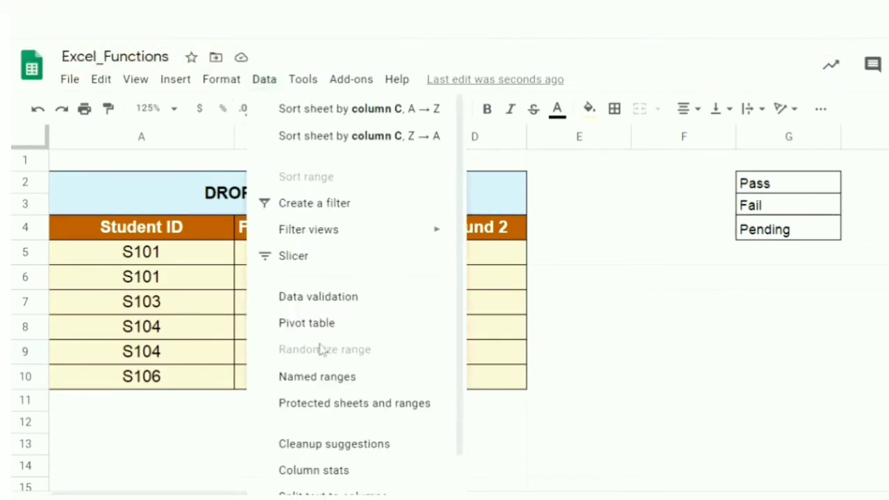
{"action": "left_click", "coordinate": [357, 307]}
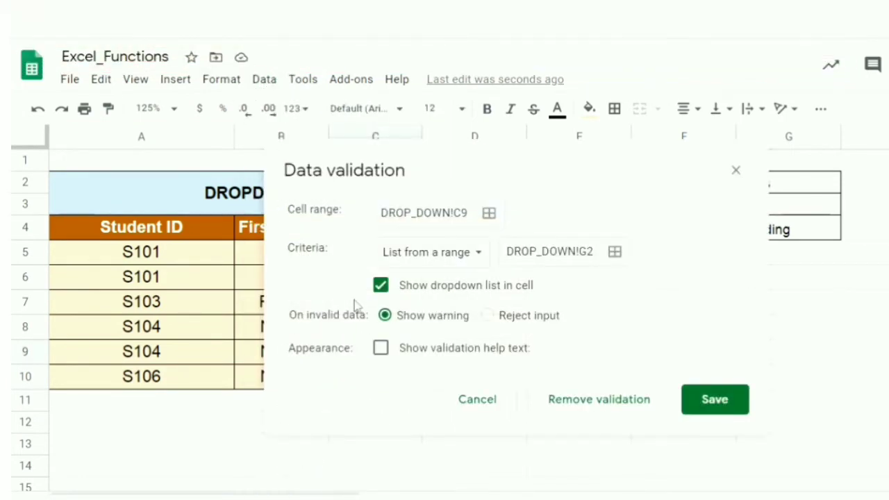
{"action": "left_click", "coordinate": [472, 262]}
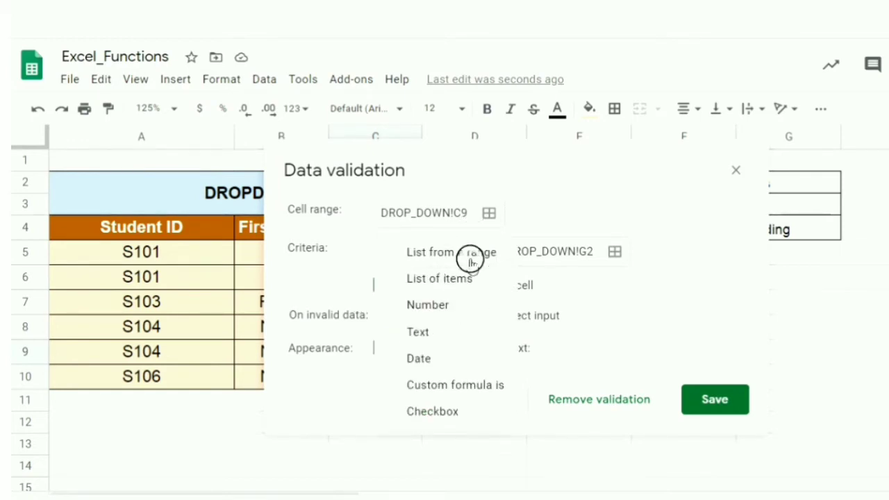
{"action": "left_click", "coordinate": [436, 281]}
{"action": "left_click", "coordinate": [519, 254]}
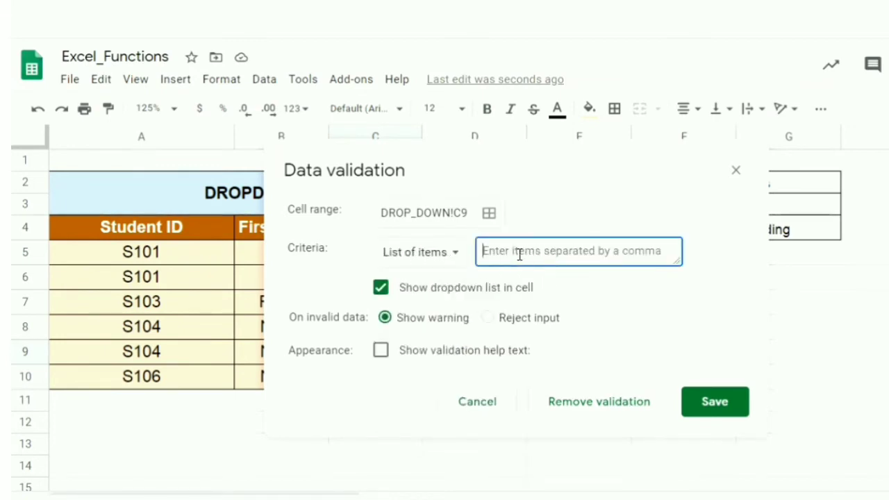
{"action": "type", "text": "Pass"}
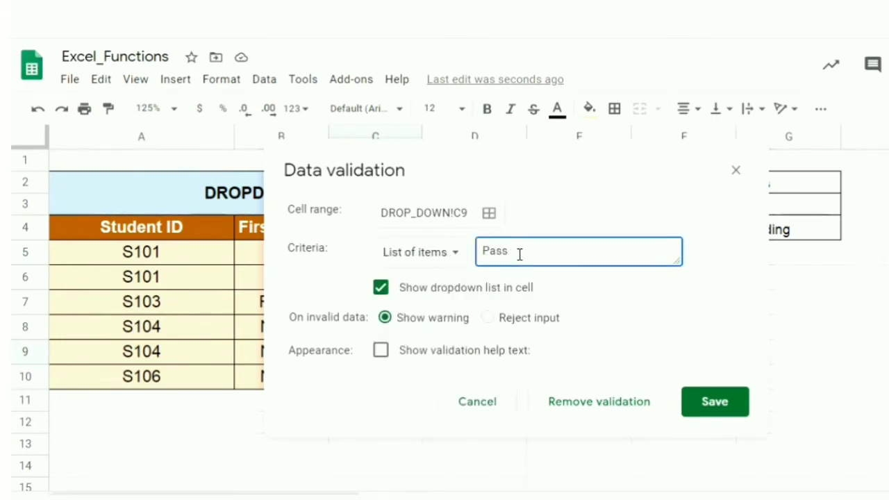
{"action": "type", "text": ",Fail"}
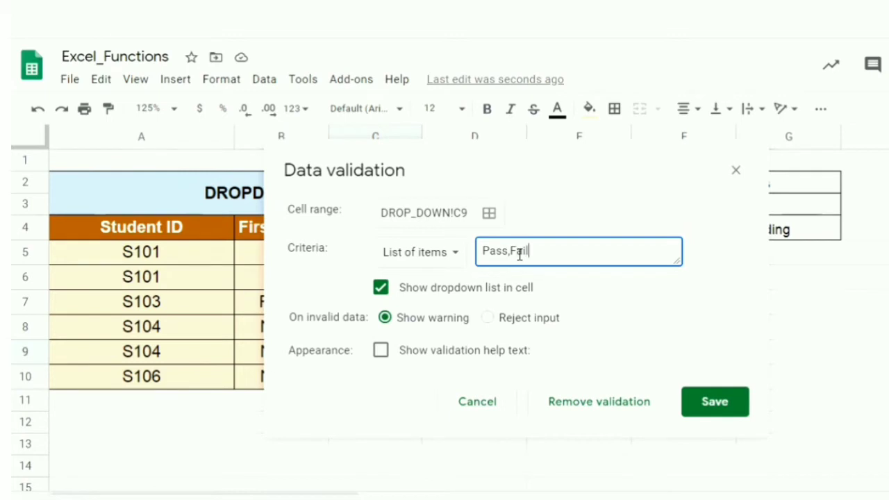
{"action": "type", "text": ",Pending"}
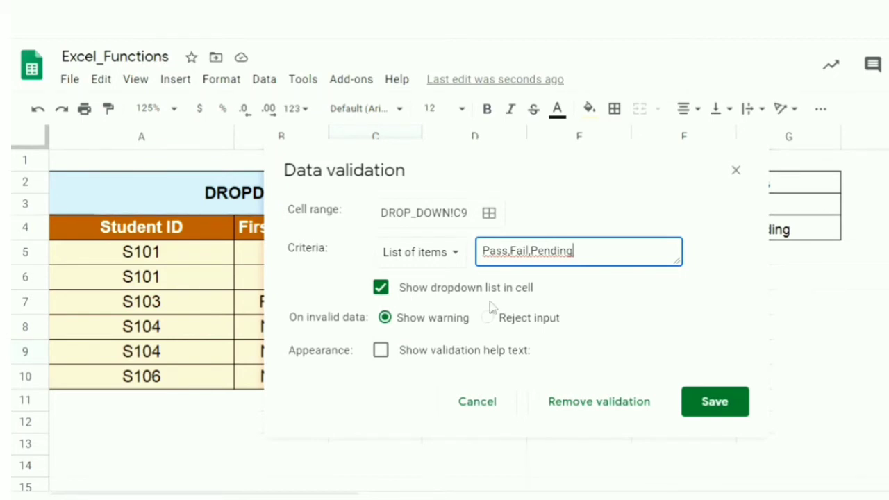
{"action": "left_click", "coordinate": [379, 292]}
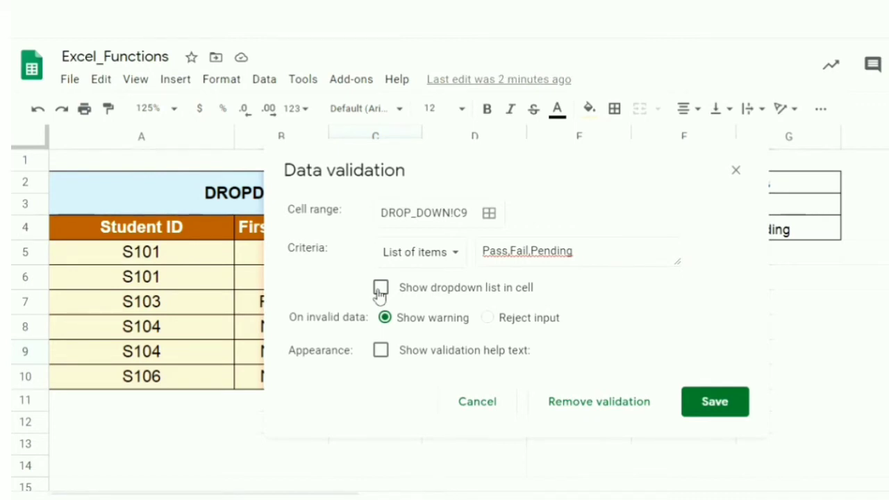
{"action": "left_click", "coordinate": [716, 410]}
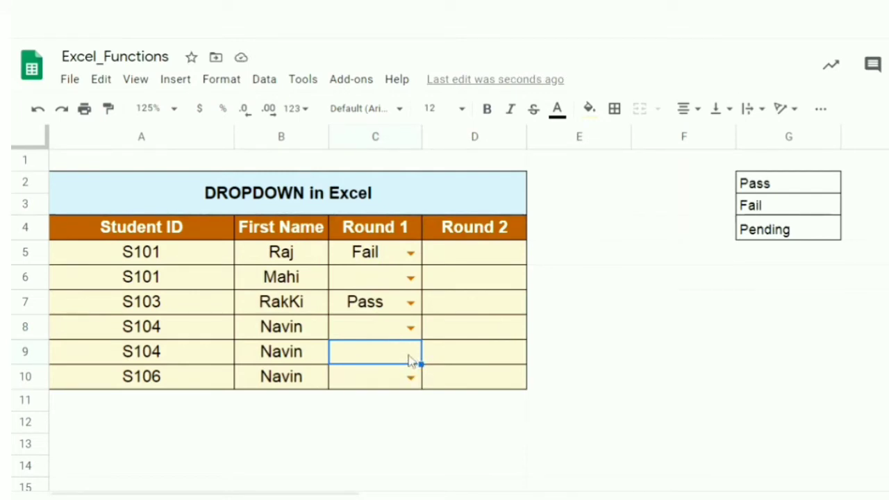
Step: Enter Fail in Round 1 cell C9 using its searchable validation list
{"action": "double_click", "coordinate": [382, 353]}
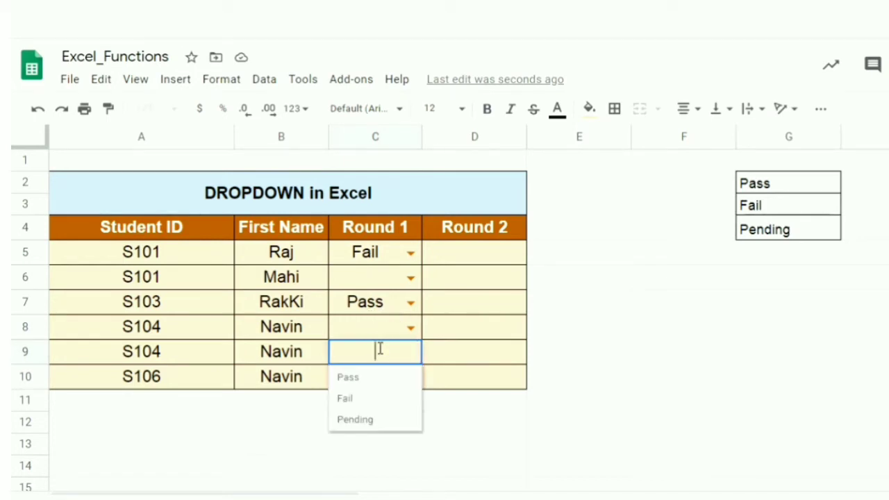
{"action": "type", "text": "Fail"}
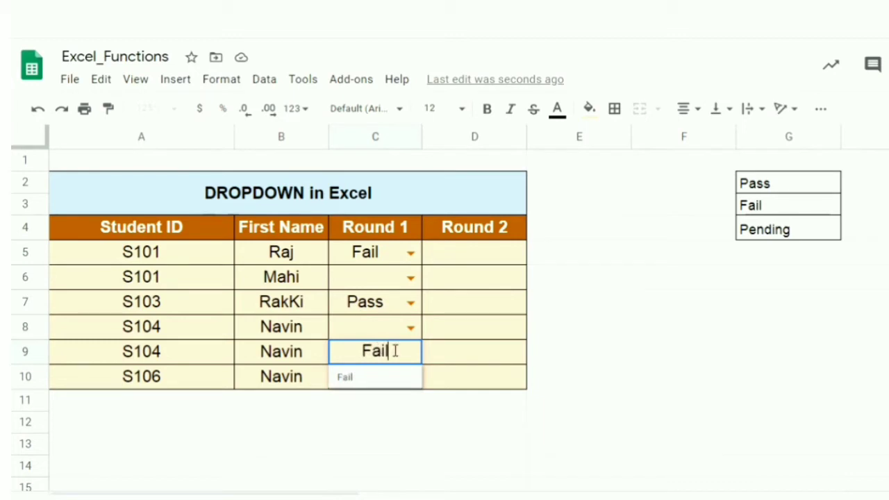
{"action": "left_click", "coordinate": [369, 383]}
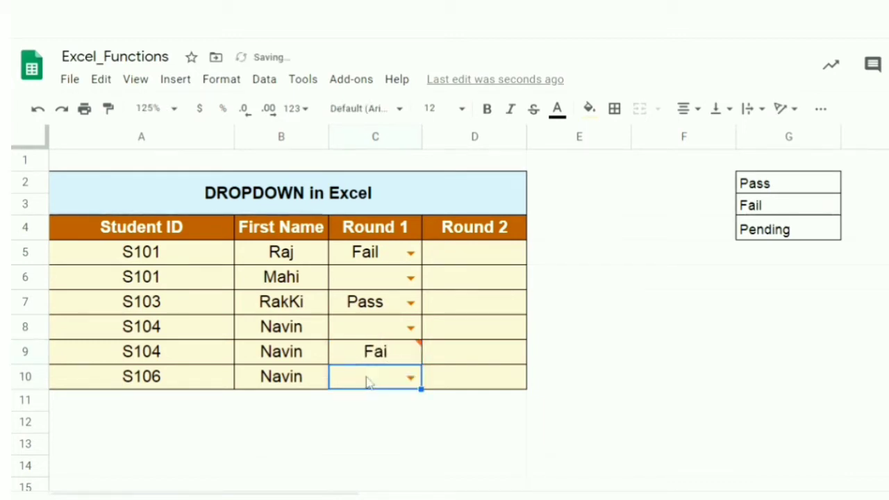
{"action": "double_click", "coordinate": [394, 354]}
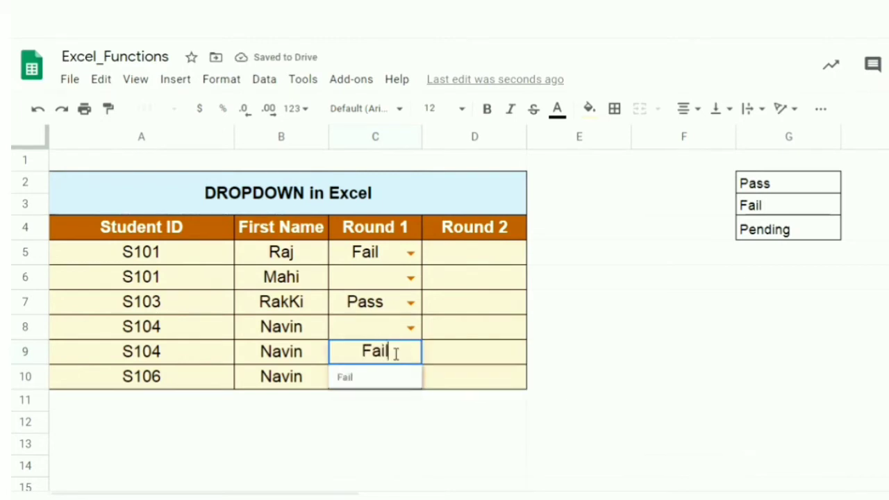
{"action": "key", "text": "Return"}
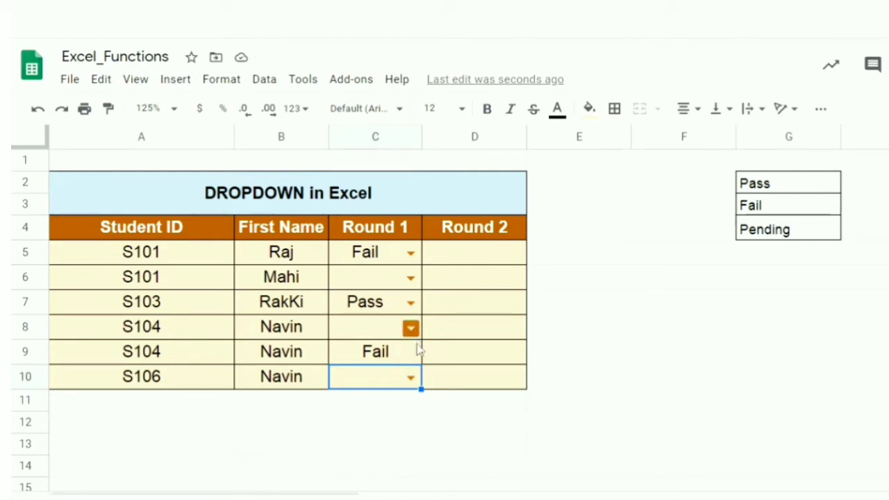
{"action": "left_click", "coordinate": [405, 359]}
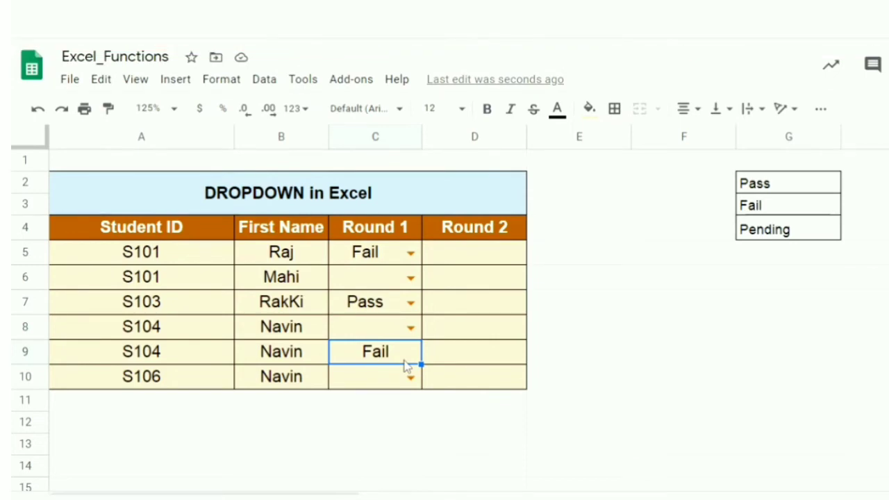
Step: Copy the Pass, Fail, Pending list from G2:G4 and paste it into Sheet15 starting at cell E2
{"action": "left_click_drag", "start_coordinate": [804, 183], "coordinate": [800, 231]}
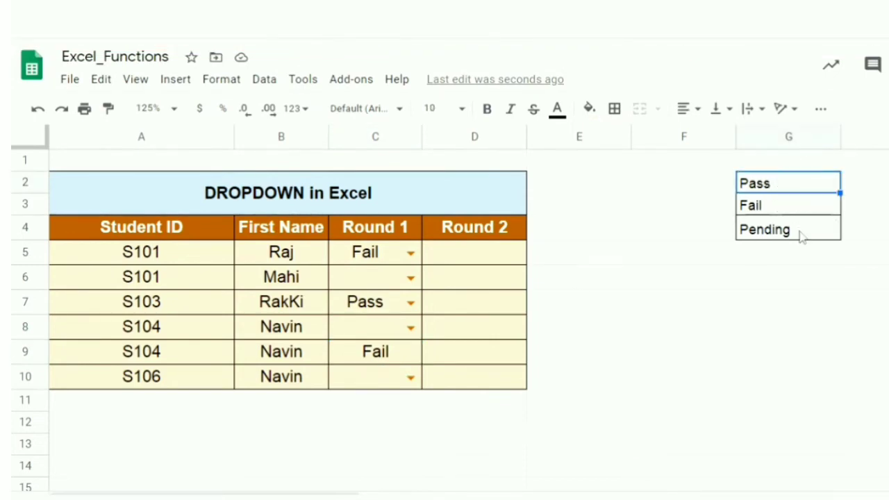
{"action": "key", "text": "ctrl+c"}
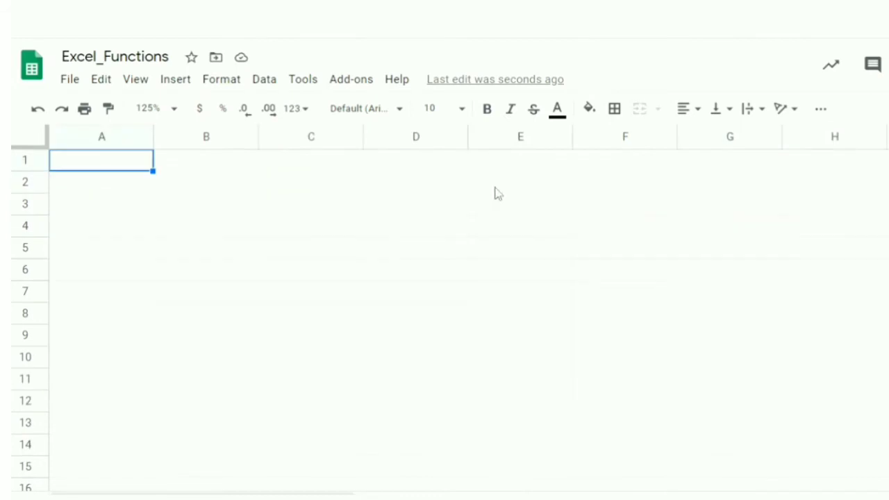
{"action": "left_click", "coordinate": [496, 188]}
{"action": "key", "text": "ctrl+v"}
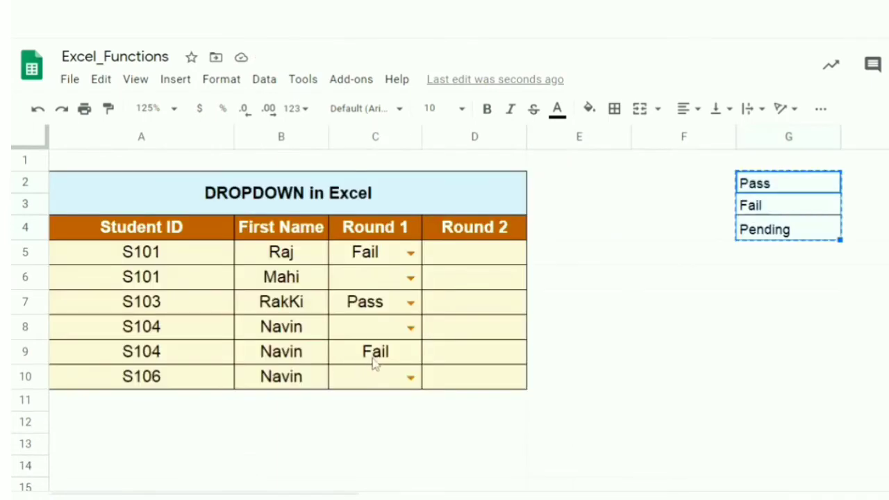
Step: Clear cell C10, remove its data validation and check that the cell offers no options when edited
{"action": "left_click", "coordinate": [377, 382]}
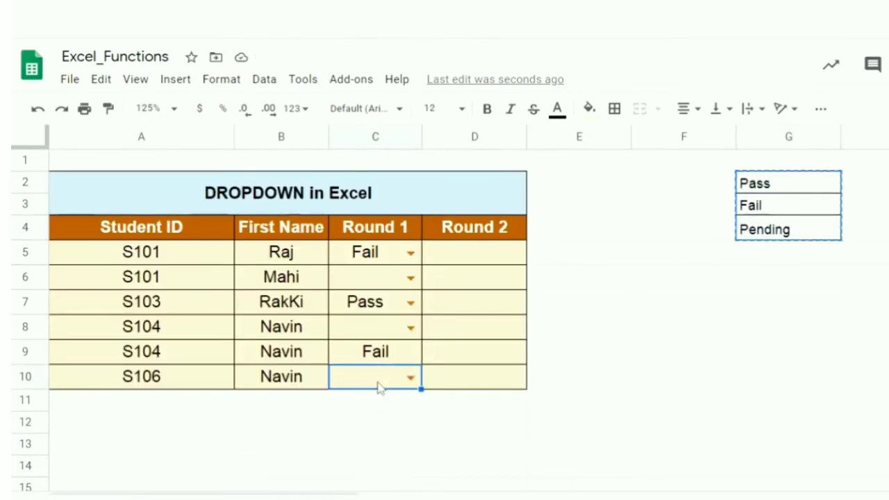
{"action": "key", "text": "Delete"}
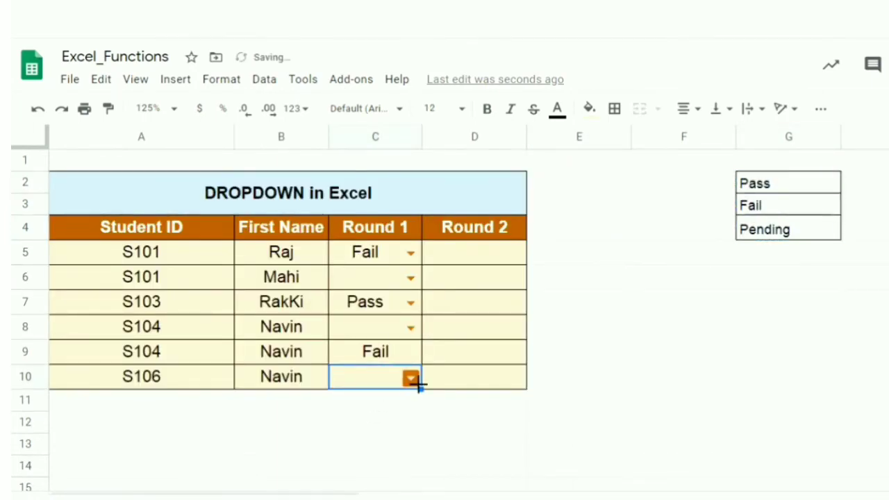
{"action": "left_click", "coordinate": [264, 80]}
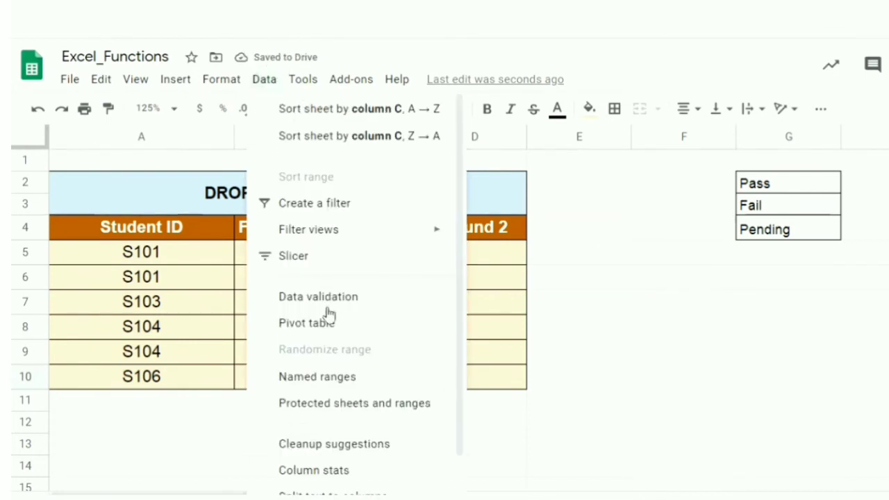
{"action": "left_click", "coordinate": [328, 301]}
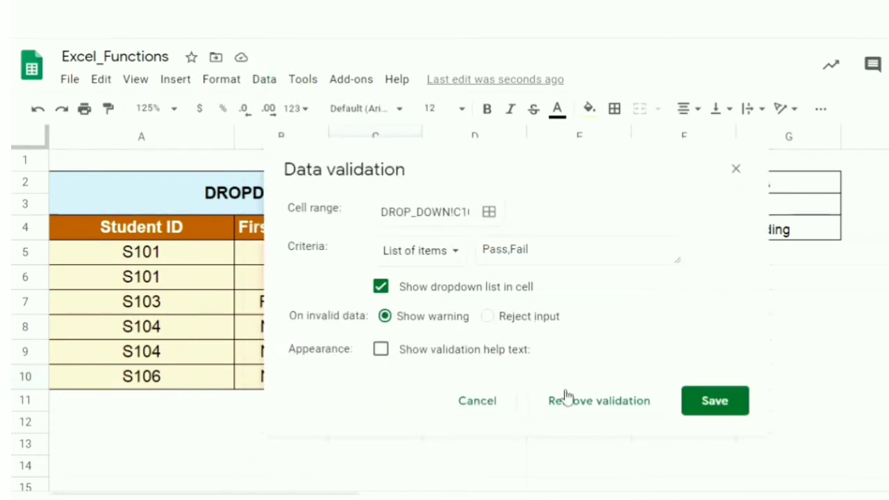
{"action": "left_click", "coordinate": [566, 398]}
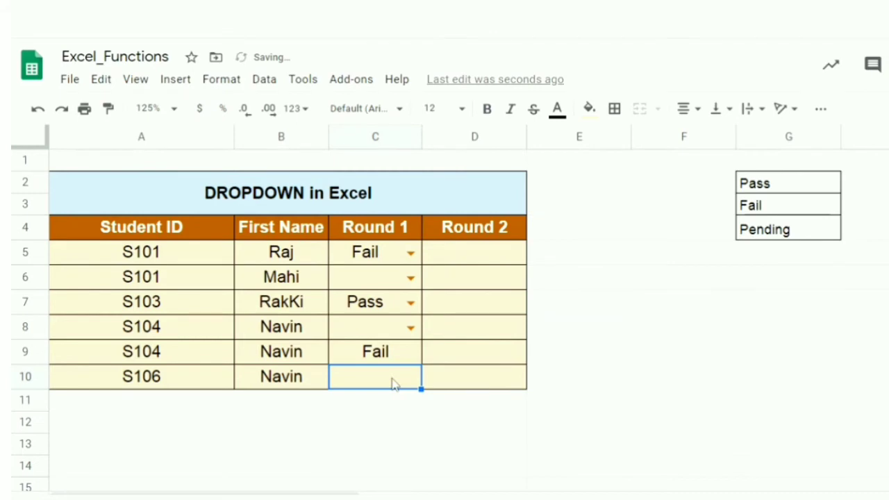
{"action": "double_click", "coordinate": [393, 382]}
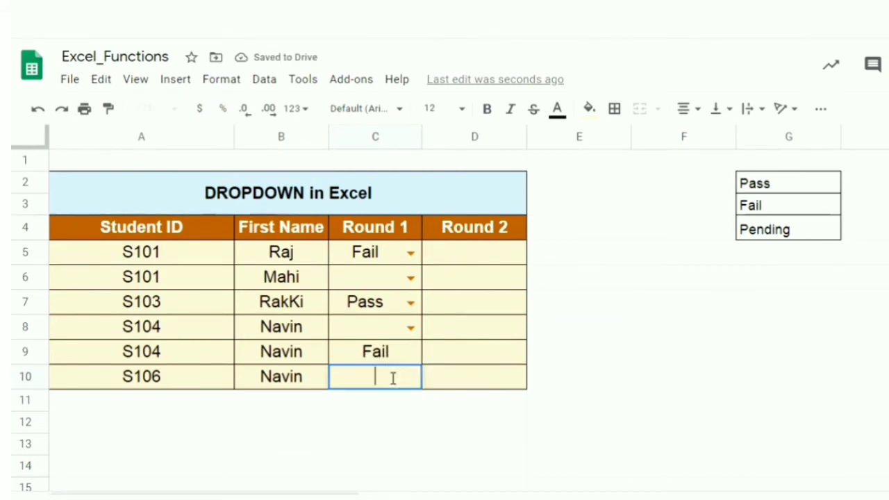
Step: Give cell C10 a dropdown list from the range Sheet15!E2:E4, save it and check the dropdown without choosing an option
{"action": "left_click", "coordinate": [257, 79]}
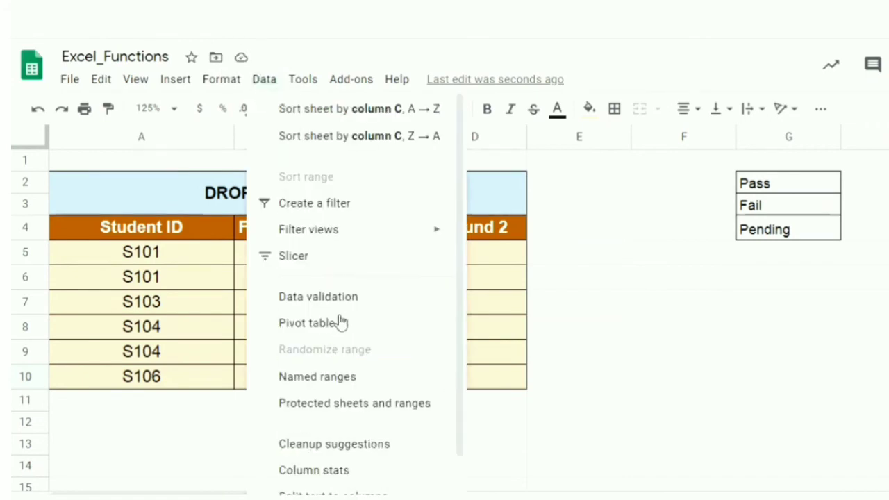
{"action": "left_click", "coordinate": [363, 302]}
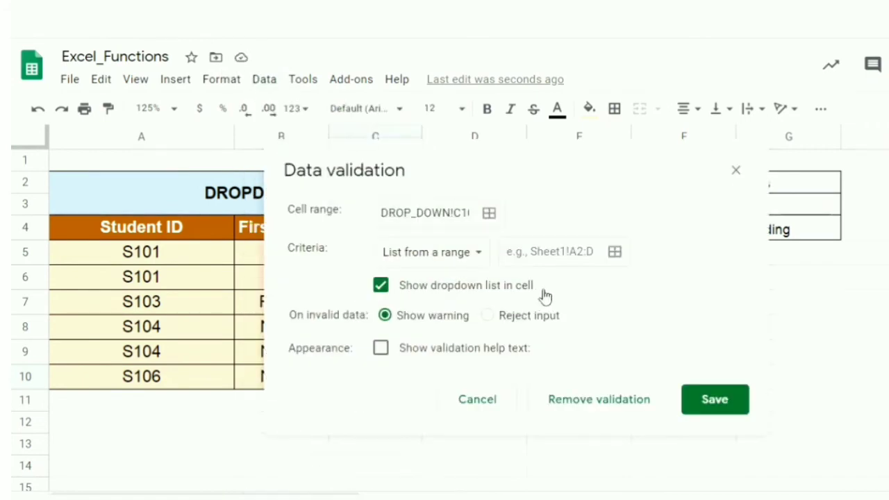
{"action": "left_click", "coordinate": [615, 252]}
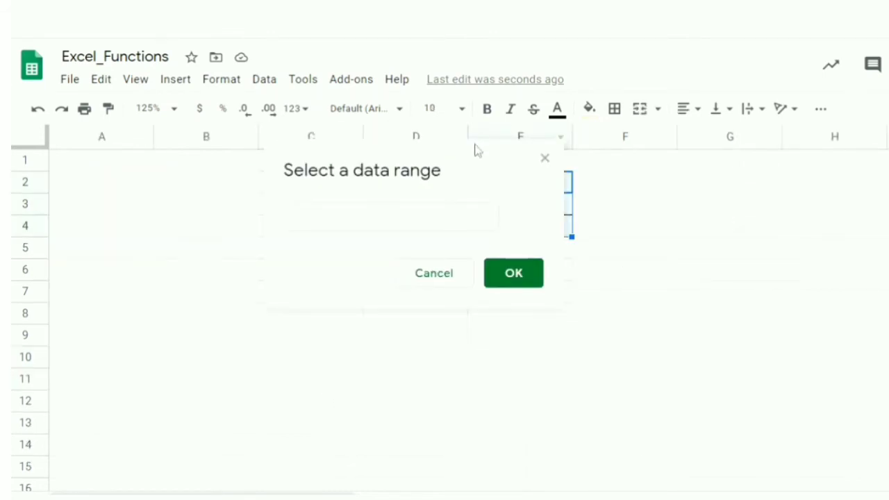
{"action": "left_click", "coordinate": [308, 139]}
{"action": "left_click", "coordinate": [493, 199]}
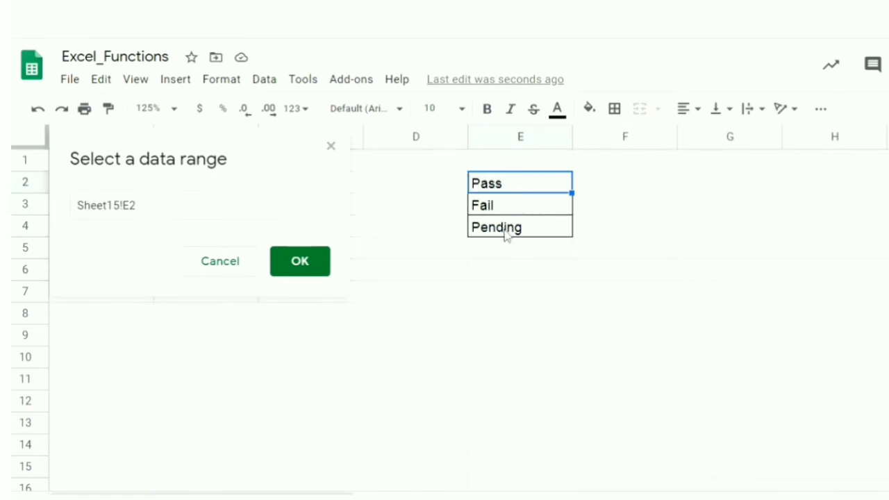
{"action": "left_click_drag", "start_coordinate": [492, 199], "coordinate": [506, 235]}
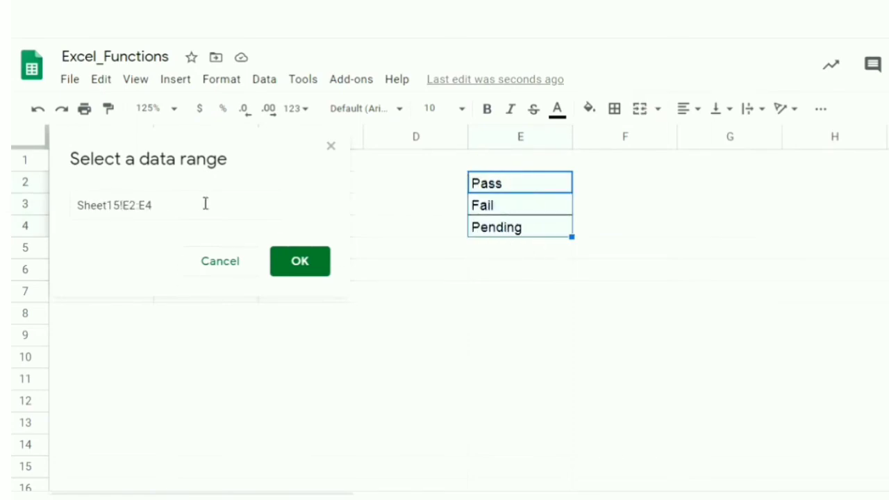
{"action": "left_click", "coordinate": [294, 271]}
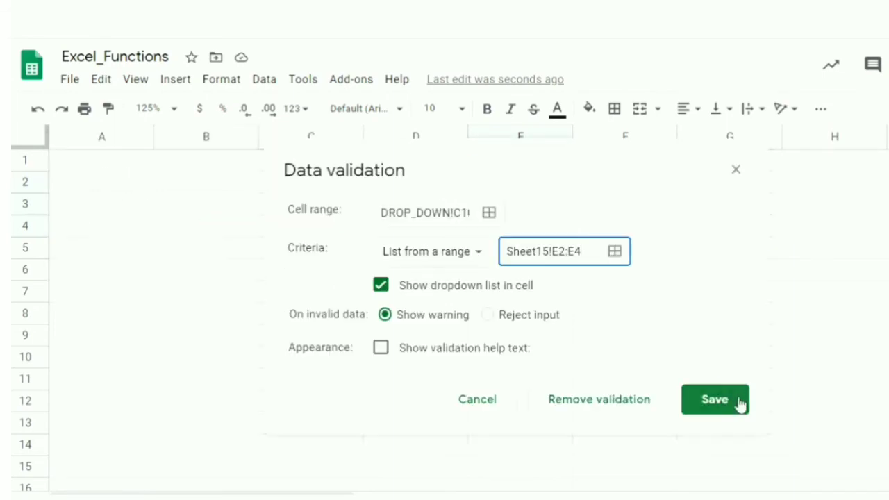
{"action": "left_click", "coordinate": [737, 401]}
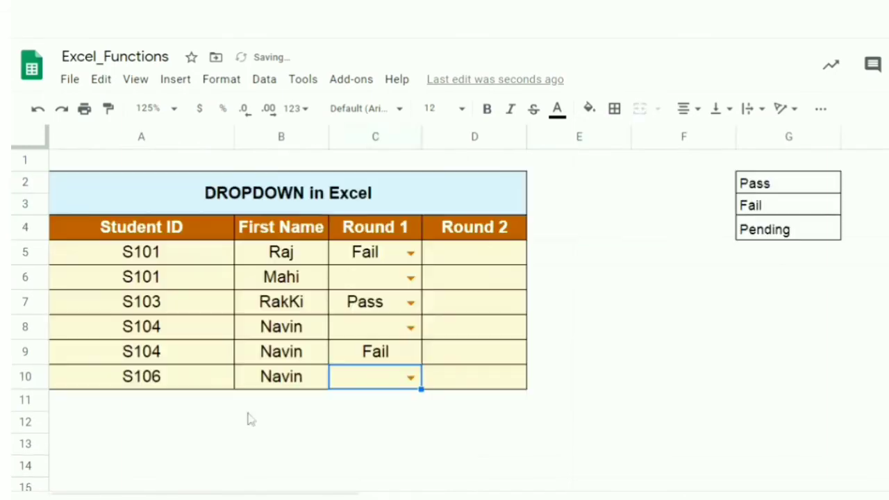
{"action": "left_click", "coordinate": [411, 379]}
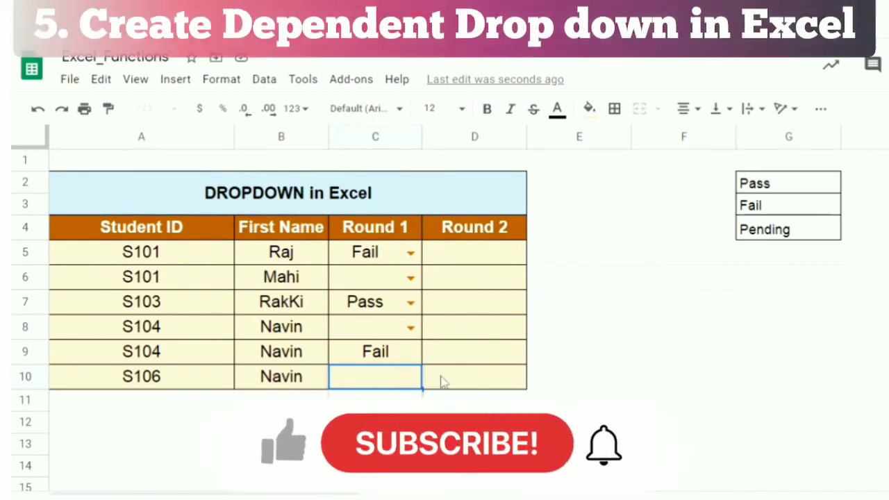
{"action": "left_click", "coordinate": [443, 382]}
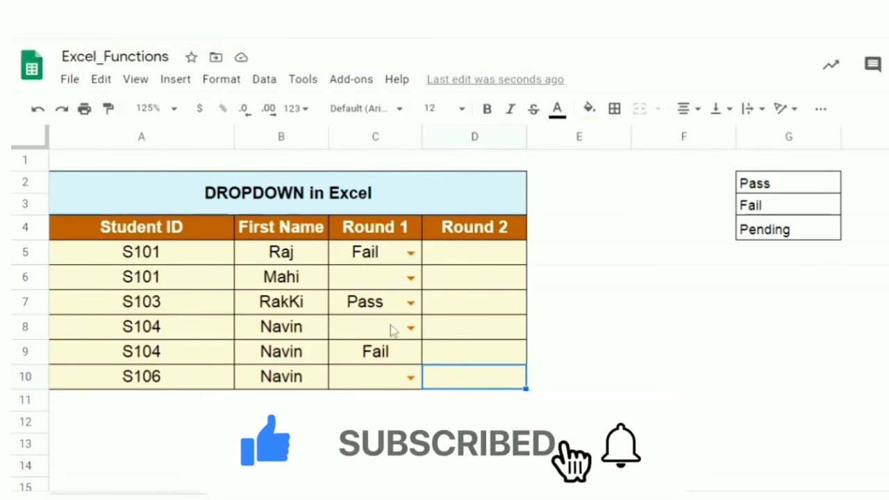
Step: Choose Fail from the dropdown in Round 1 cell C7
{"action": "left_click", "coordinate": [411, 304]}
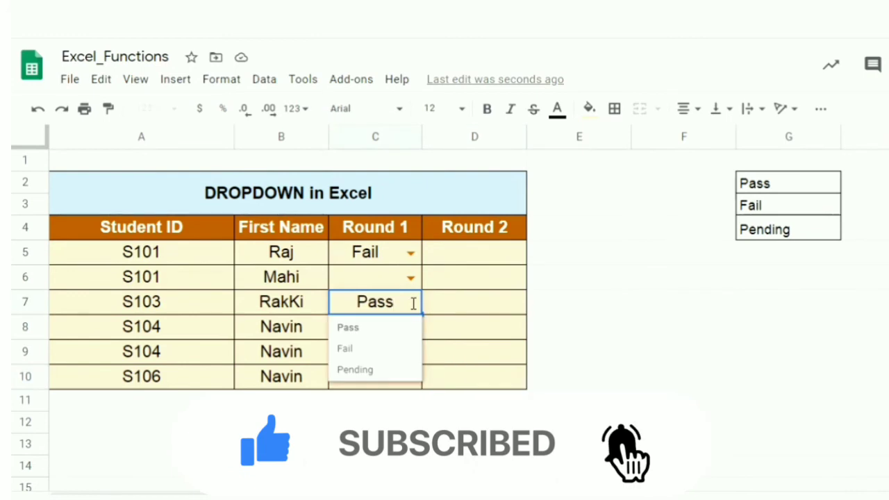
{"action": "left_click", "coordinate": [392, 356]}
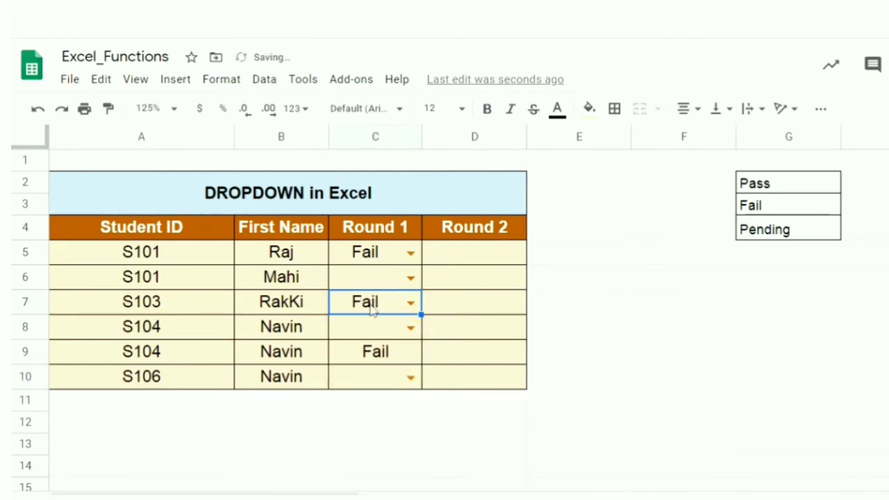
{"action": "left_click", "coordinate": [490, 263]}
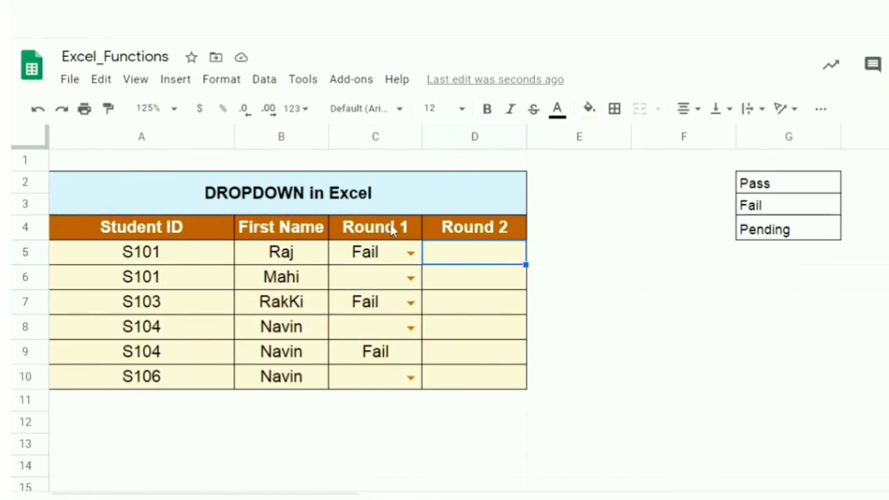
Step: Fill the empty Round 1 cells from their dropdowns: Pass in C6, Pass in C8 and Fail in C10
{"action": "left_click", "coordinate": [411, 277]}
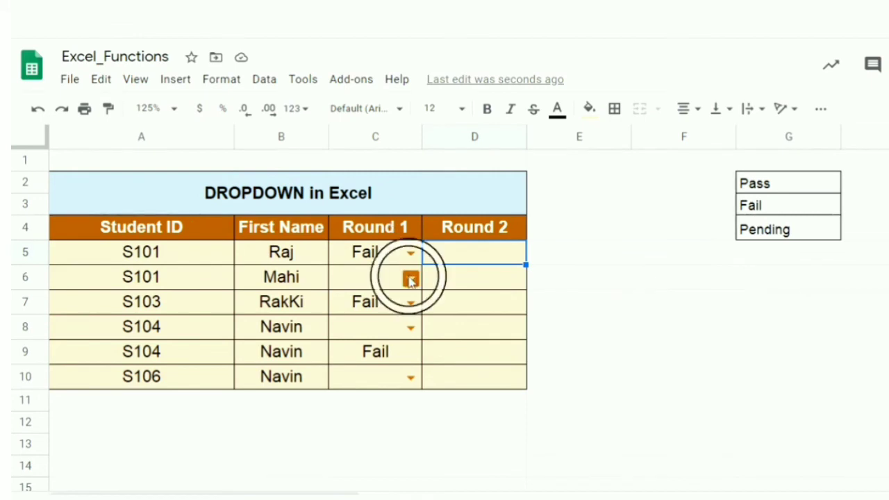
{"action": "left_click", "coordinate": [362, 304]}
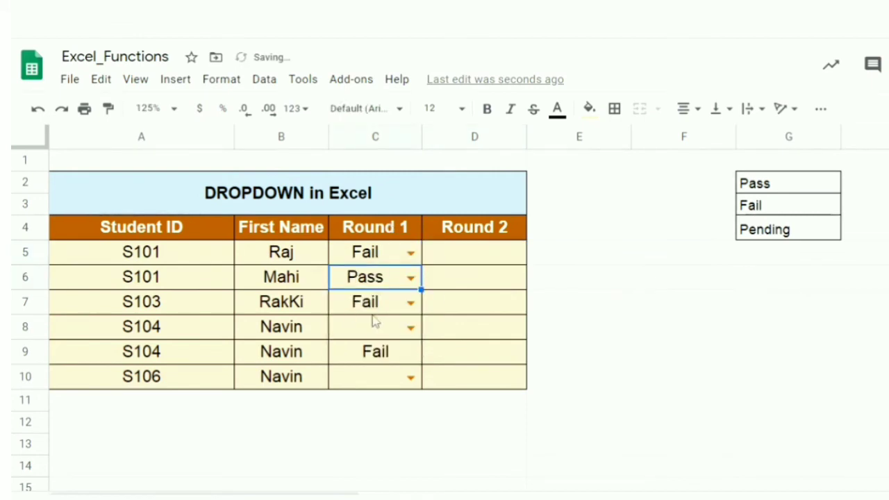
{"action": "left_click", "coordinate": [411, 326]}
{"action": "left_click", "coordinate": [363, 353]}
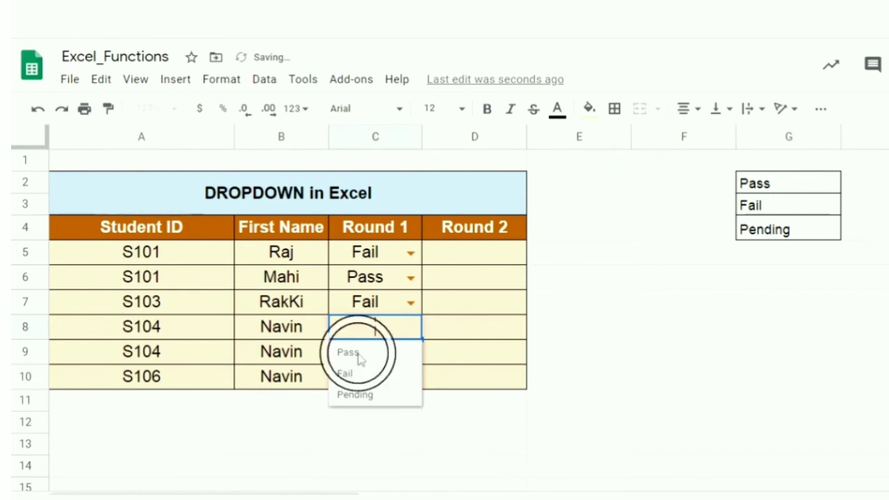
{"action": "left_click", "coordinate": [410, 377]}
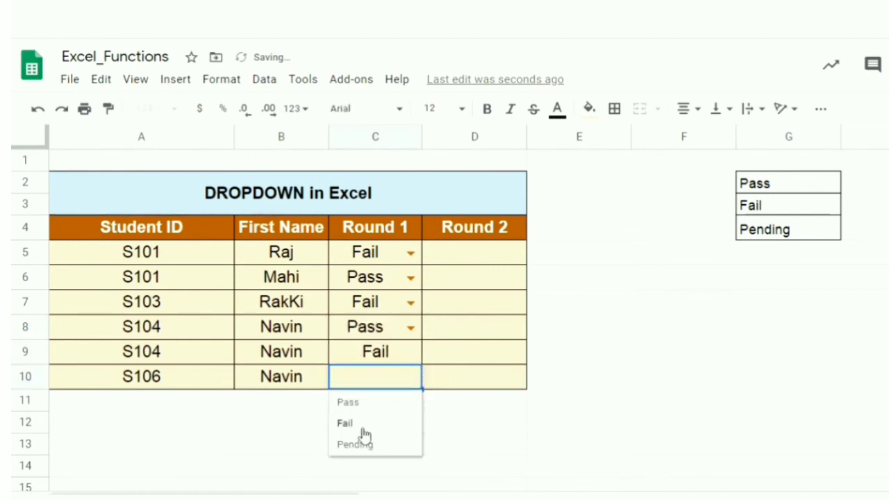
{"action": "left_click", "coordinate": [360, 425]}
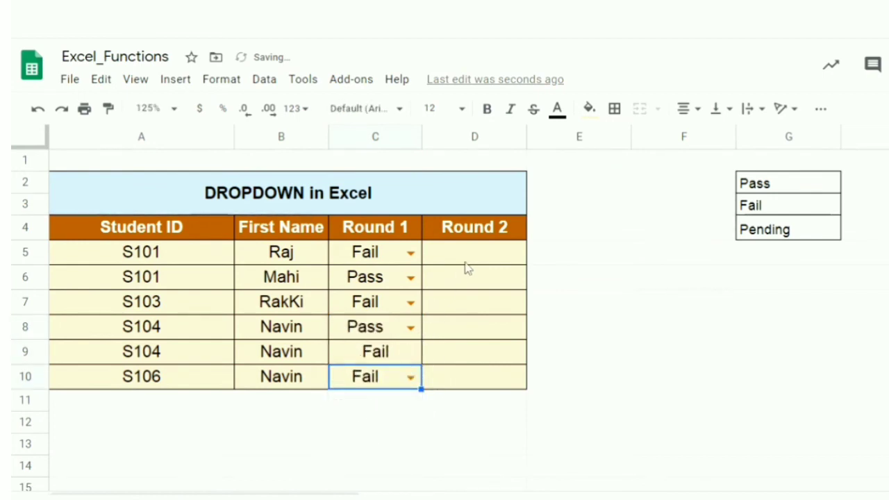
Step: Give Round 2 cell D5 a data validation dropdown list sourced from cell C5 and save it
{"action": "left_click", "coordinate": [466, 263]}
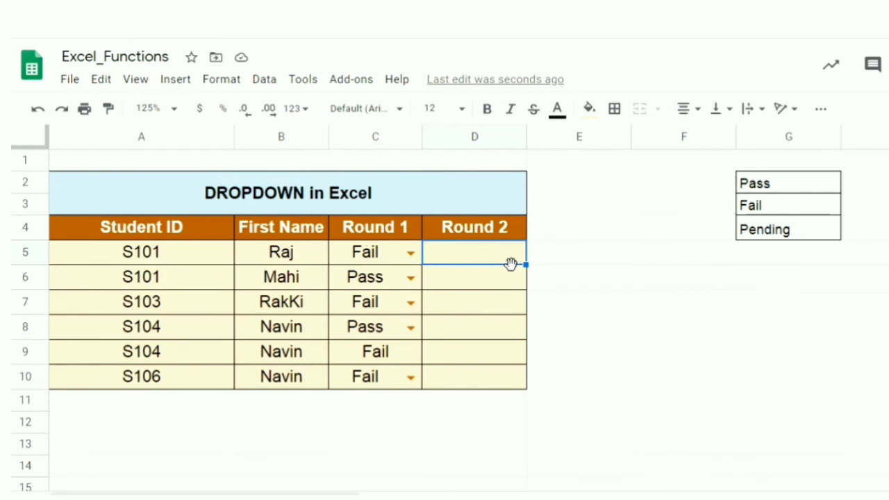
{"action": "left_click", "coordinate": [265, 80]}
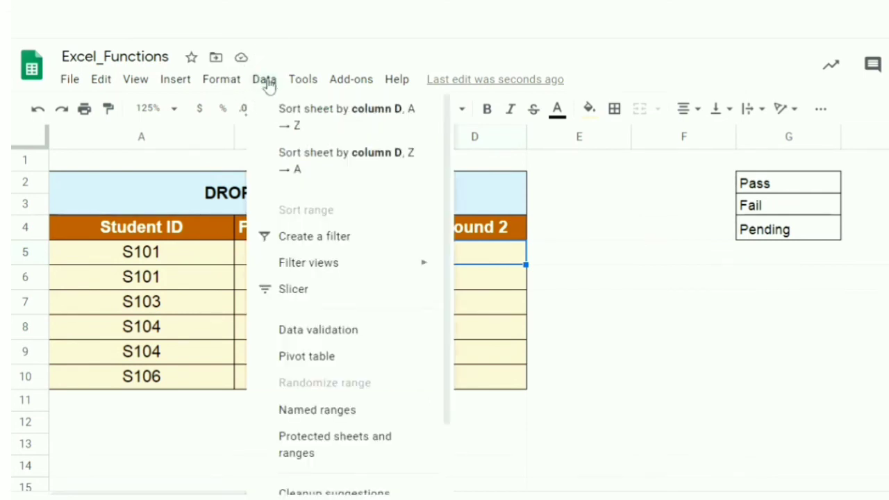
{"action": "left_click", "coordinate": [354, 293]}
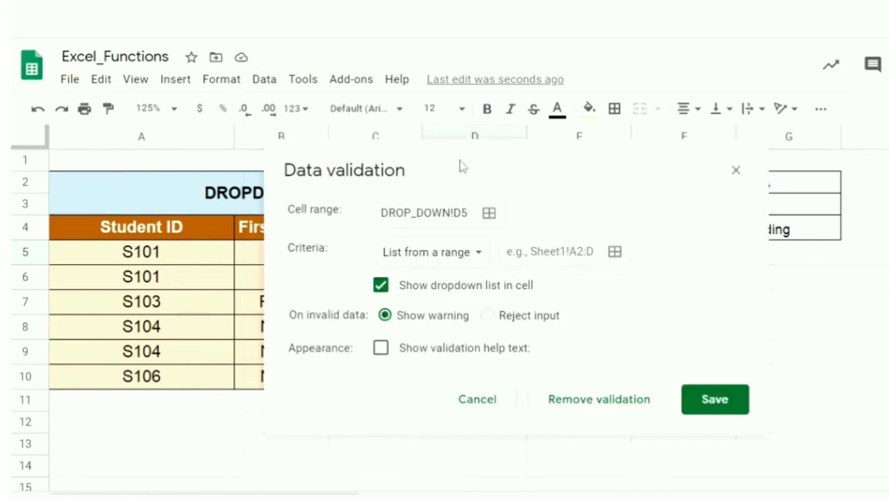
{"action": "left_click_drag", "start_coordinate": [496, 159], "coordinate": [667, 163]}
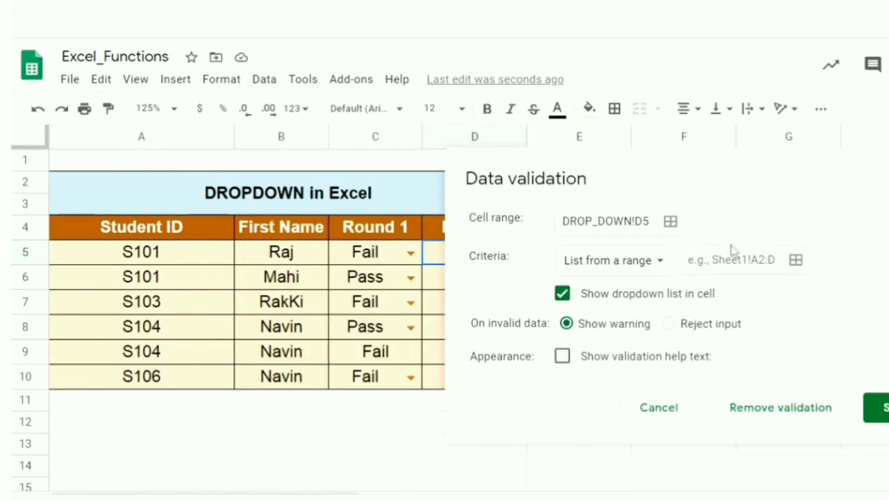
{"action": "left_click", "coordinate": [795, 261]}
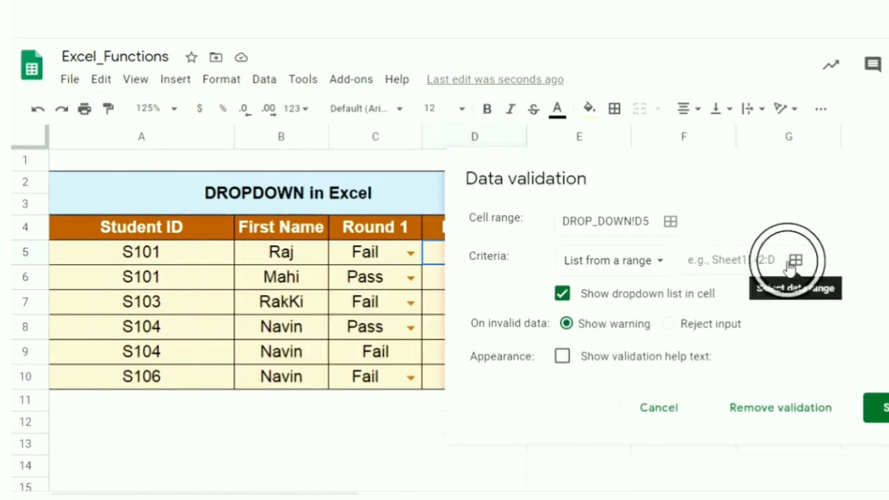
{"action": "left_click", "coordinate": [355, 253]}
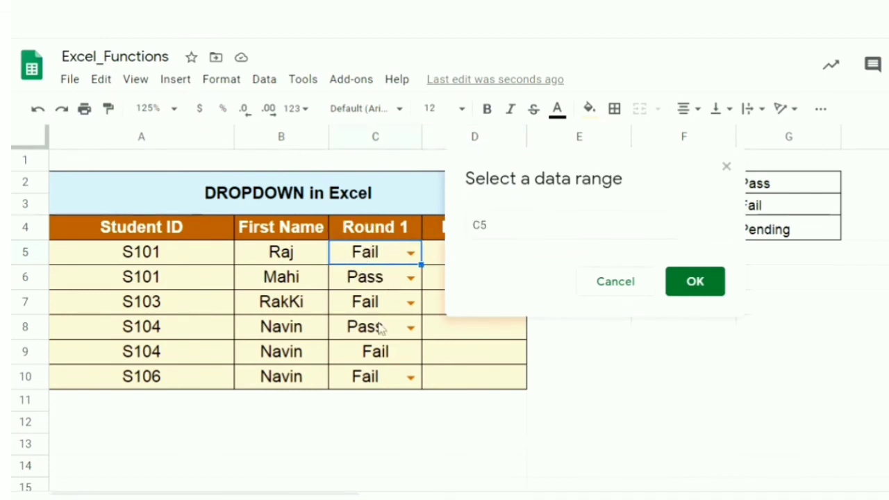
{"action": "left_click", "coordinate": [691, 285]}
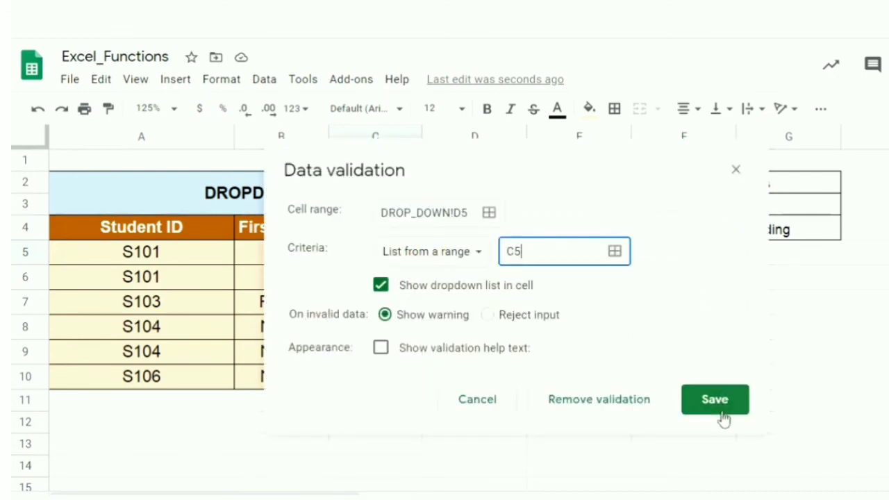
{"action": "left_click", "coordinate": [722, 411]}
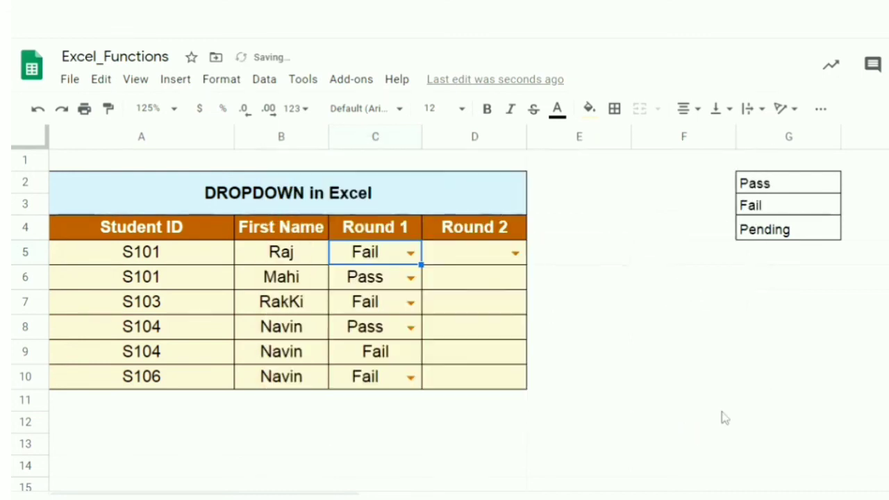
Step: Choose Fail from the dropdown in Round 2 cell D5 and reopen its list to check the options
{"action": "double_click", "coordinate": [520, 254]}
{"action": "left_click", "coordinate": [472, 280]}
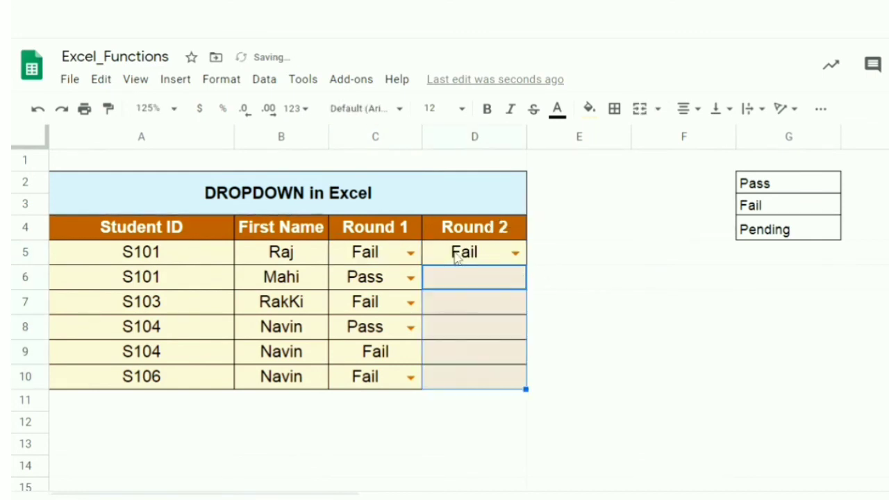
{"action": "left_click", "coordinate": [457, 276]}
{"action": "double_click", "coordinate": [512, 254]}
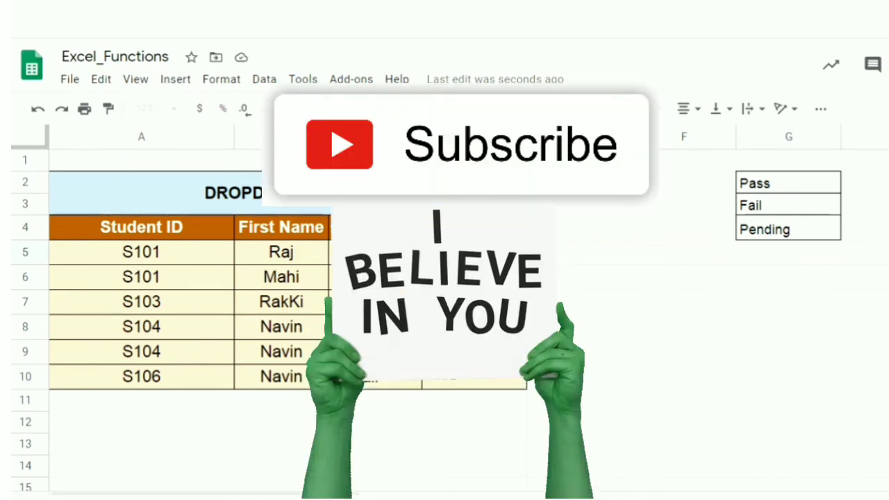
{"action": "left_click", "coordinate": [375, 252]}
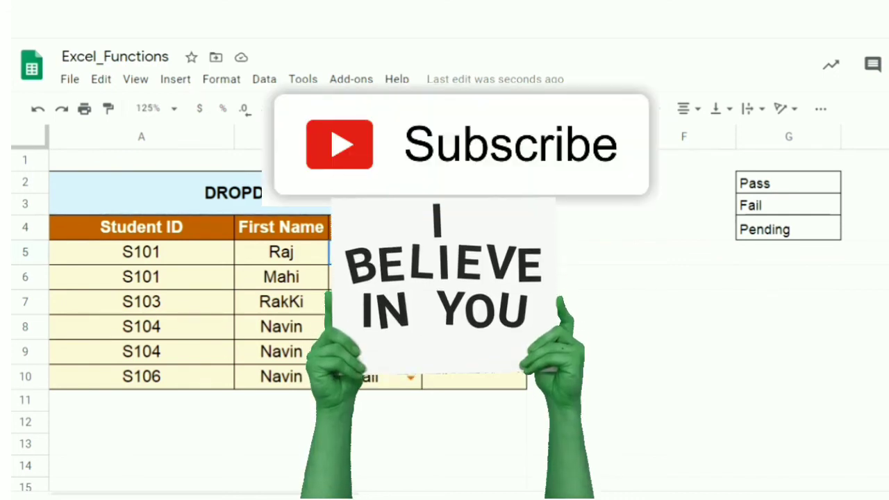